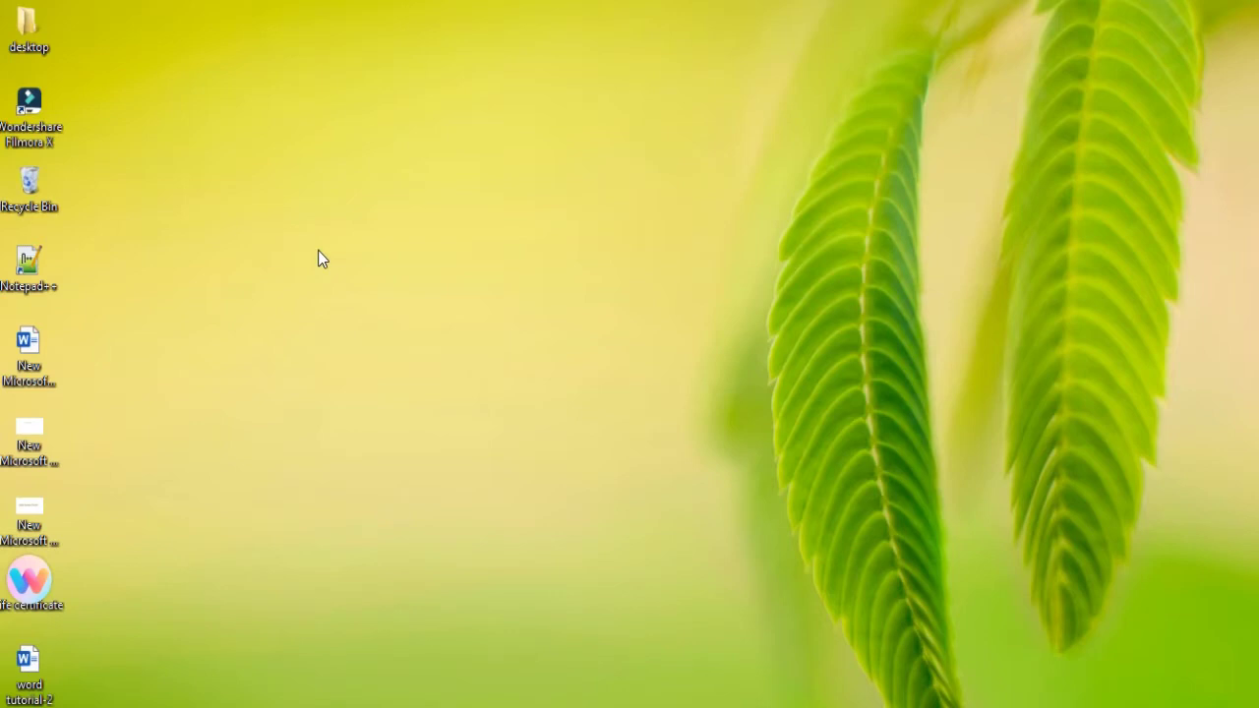
# Step: Open the document word tutorial-2 and select its title line "cricket news"
pyautogui.doubleClick(30, 672)
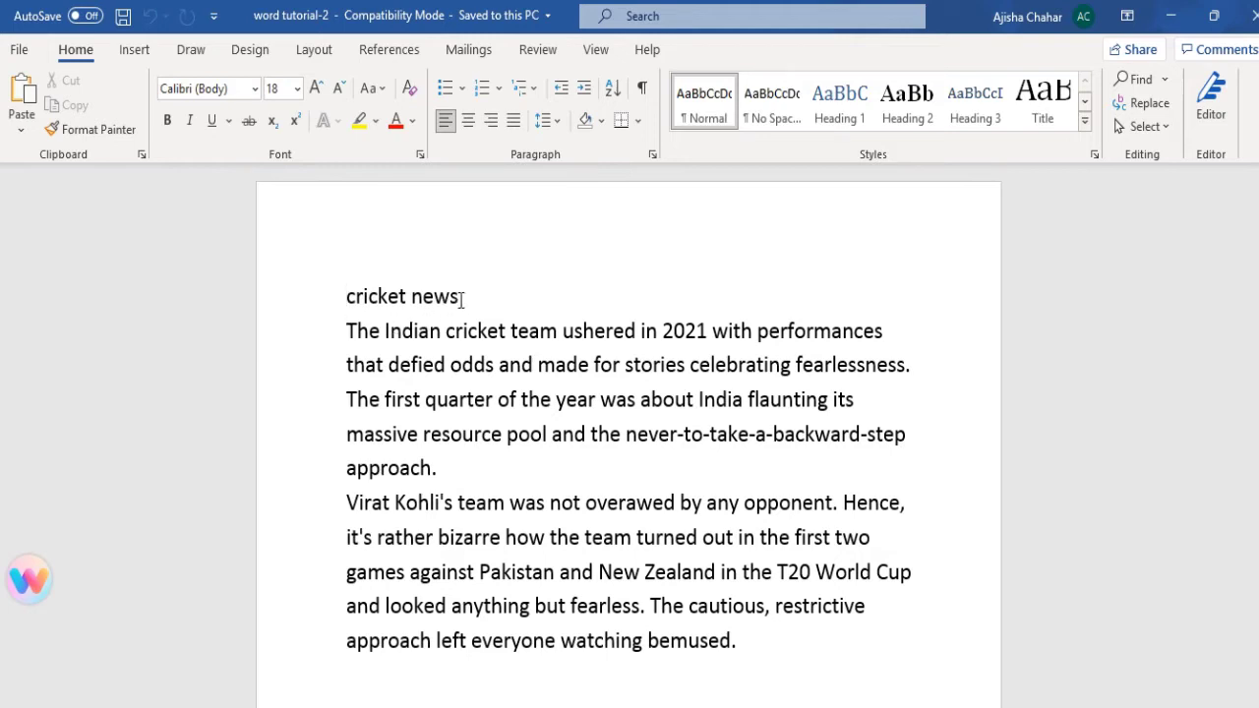
pyautogui.moveTo(462, 297); pyautogui.dragTo(341, 302)
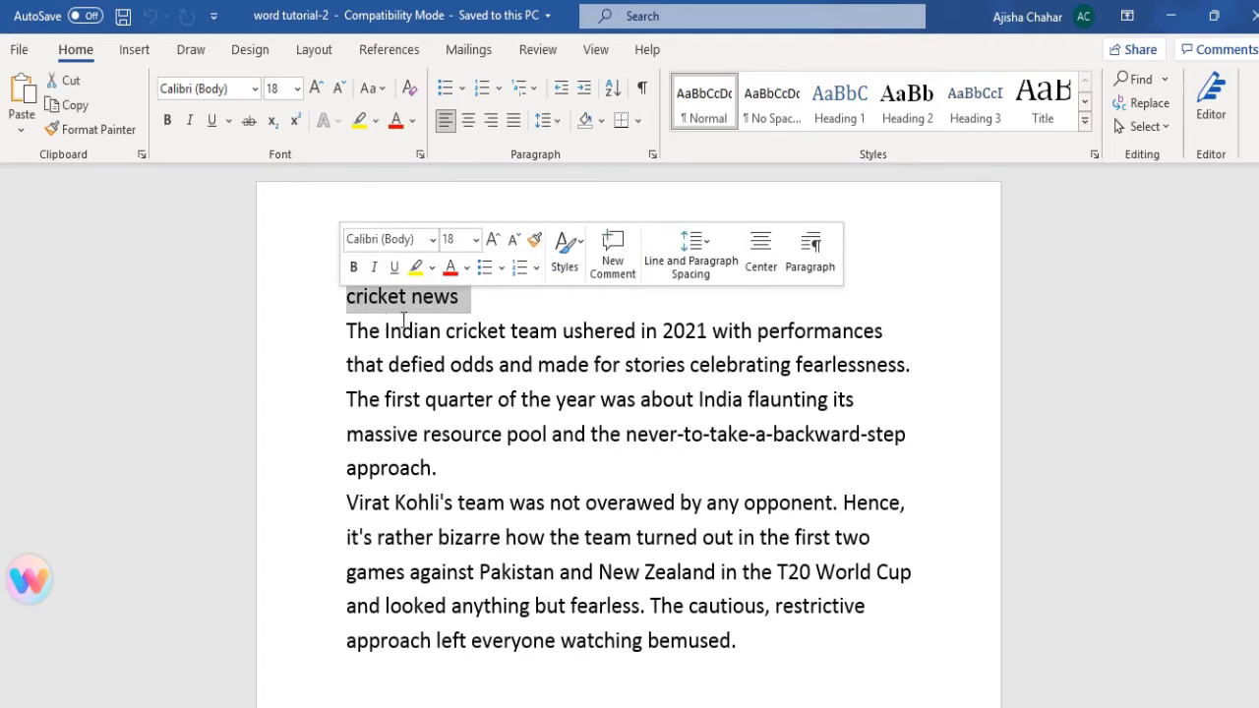
pyautogui.click(515, 305)
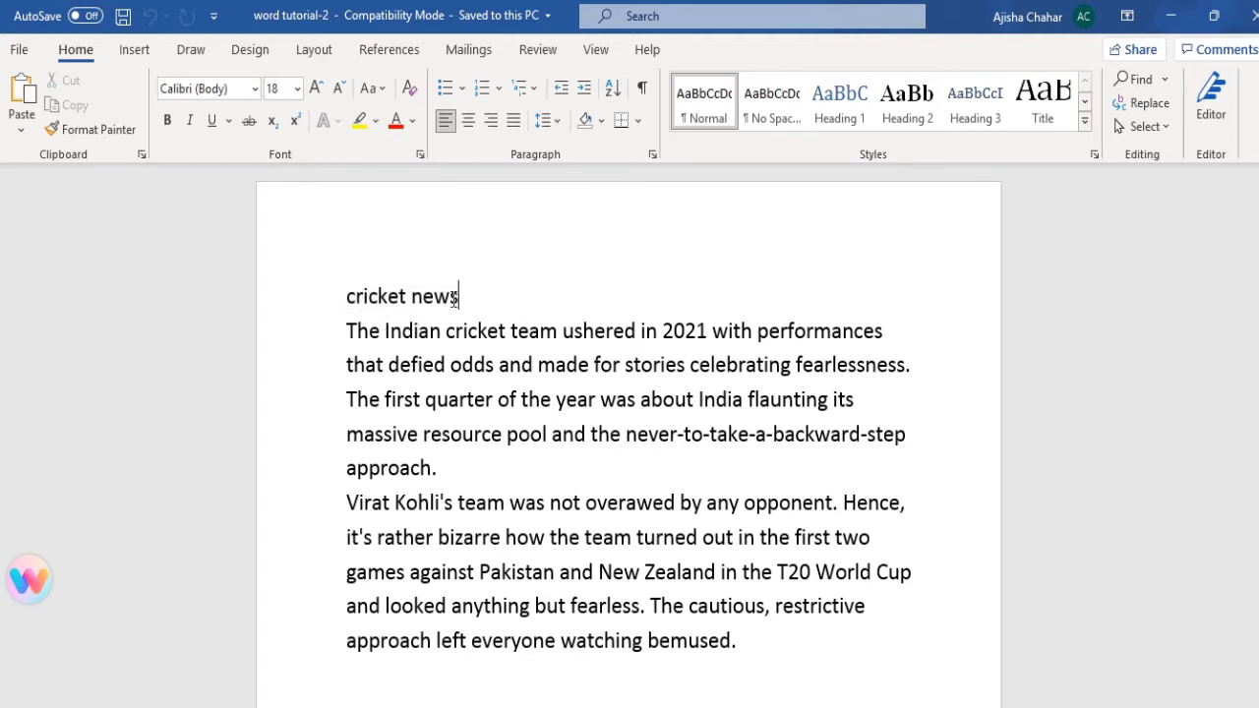
pyautogui.click(343, 309)
pyautogui.moveTo(349, 296); pyautogui.dragTo(444, 307)
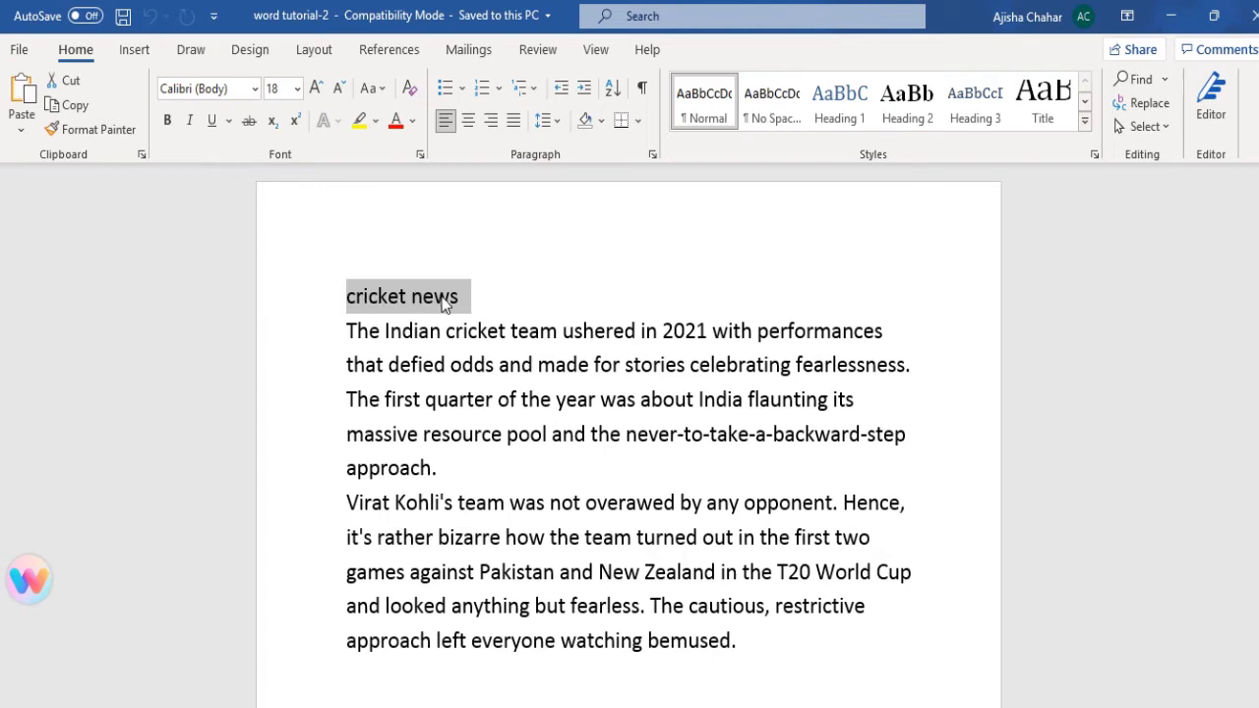
# Step: Shift the title "cricket news" toward the middle of the page with repeated tab indents
pyautogui.click(347, 295)
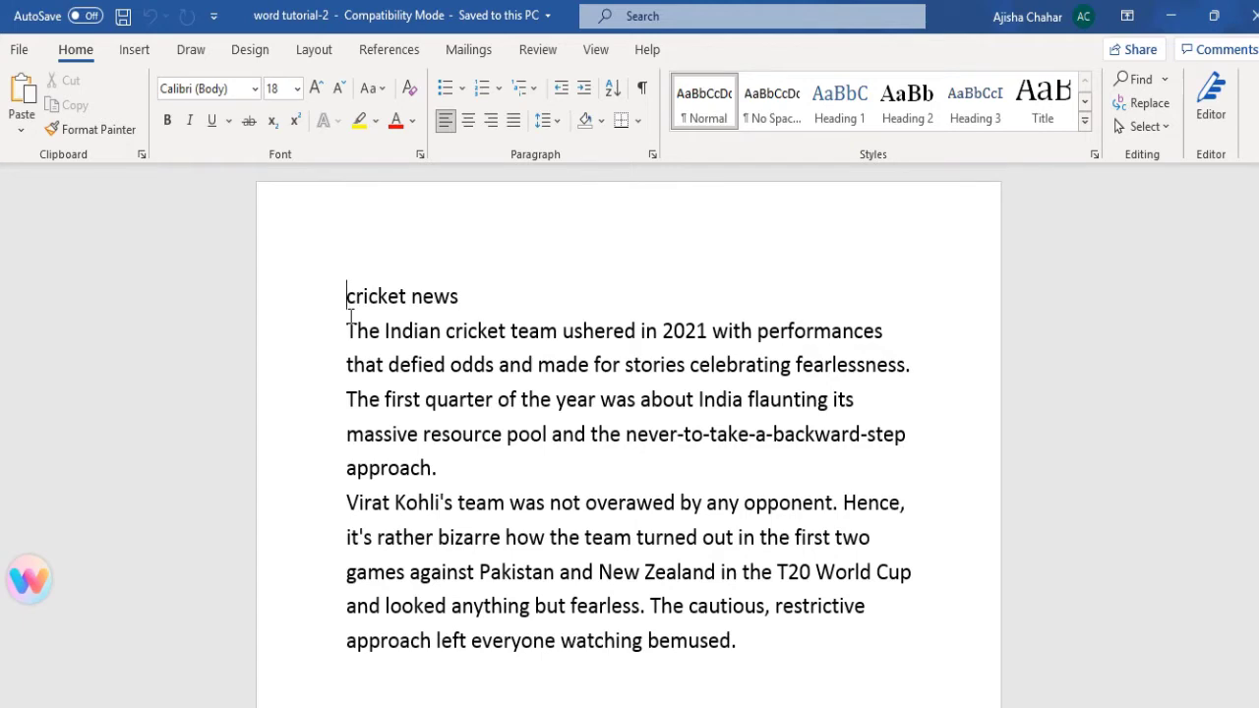
pyautogui.press('Tab')
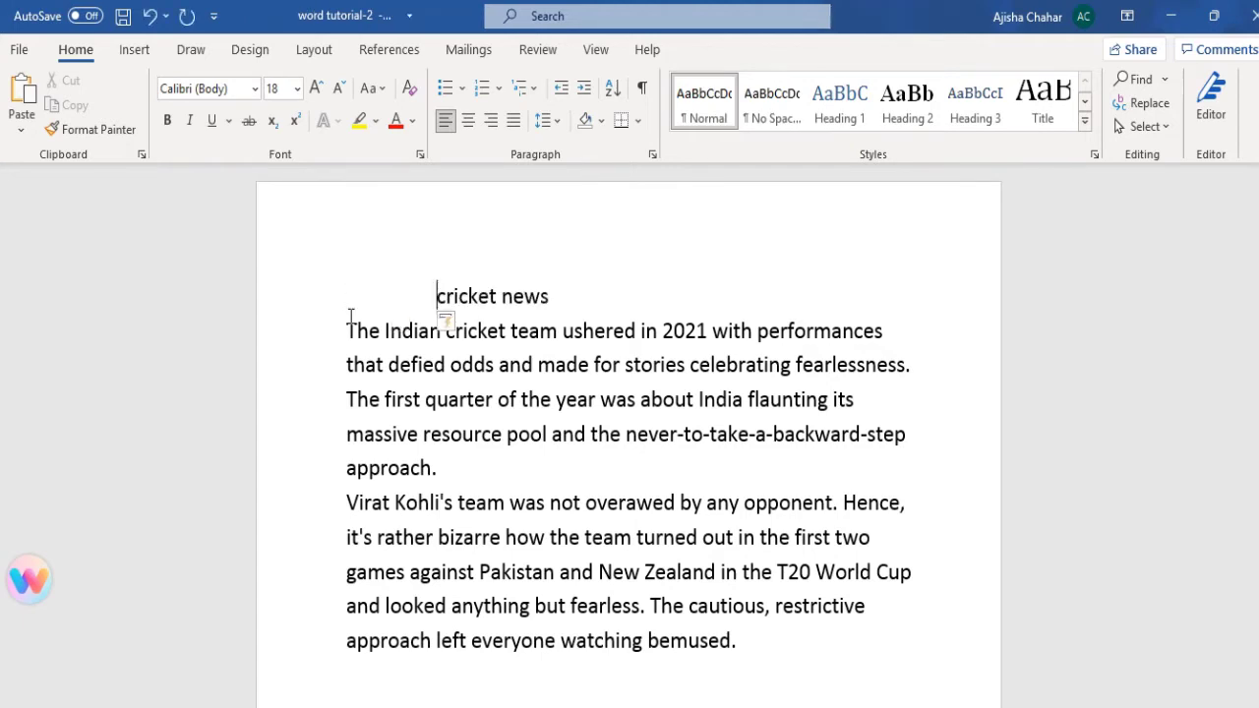
pyautogui.press('Tab')
pyautogui.press('Tab')
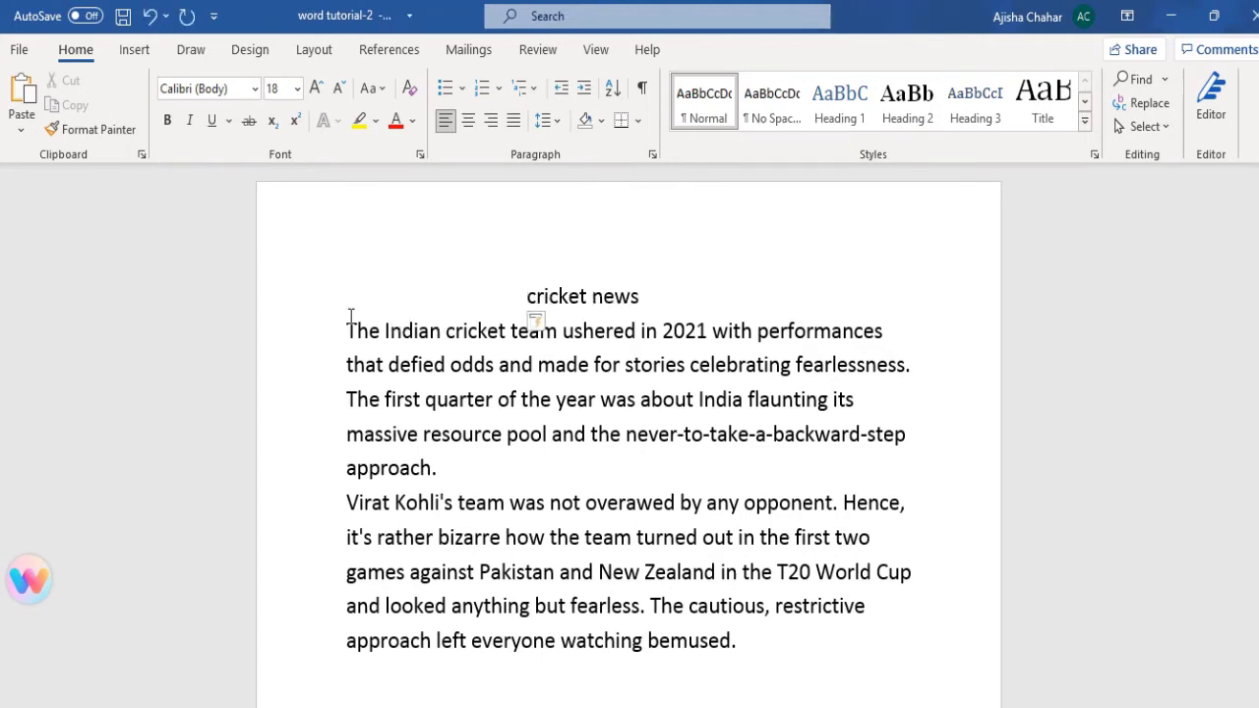
pyautogui.press('Tab')
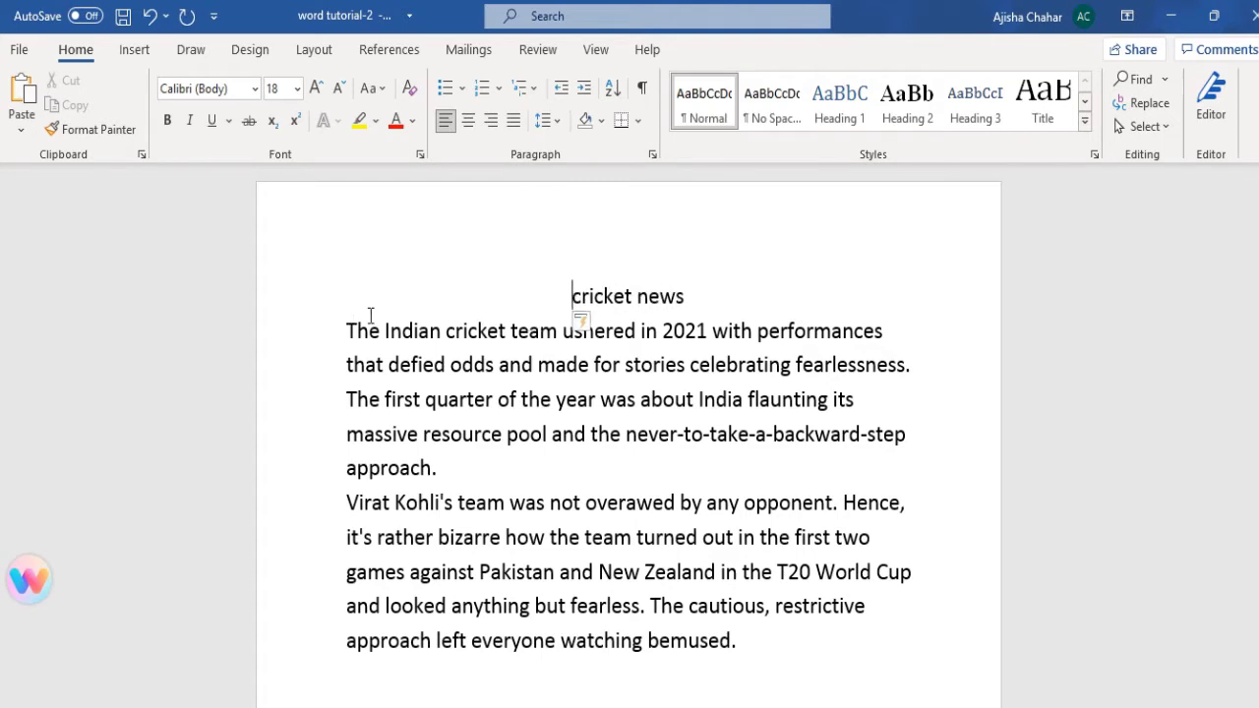
# Step: Remove all the tab indentation in front of the title so it starts at the margin
pyautogui.click(698, 293)
pyautogui.keyDown('shift'); pyautogui.click(576, 297); pyautogui.keyUp('shift')
pyautogui.press('Right')
pyautogui.click(568, 297)
pyautogui.press('BackSpace')
pyautogui.press('BackSpace')
pyautogui.press('BackSpace')
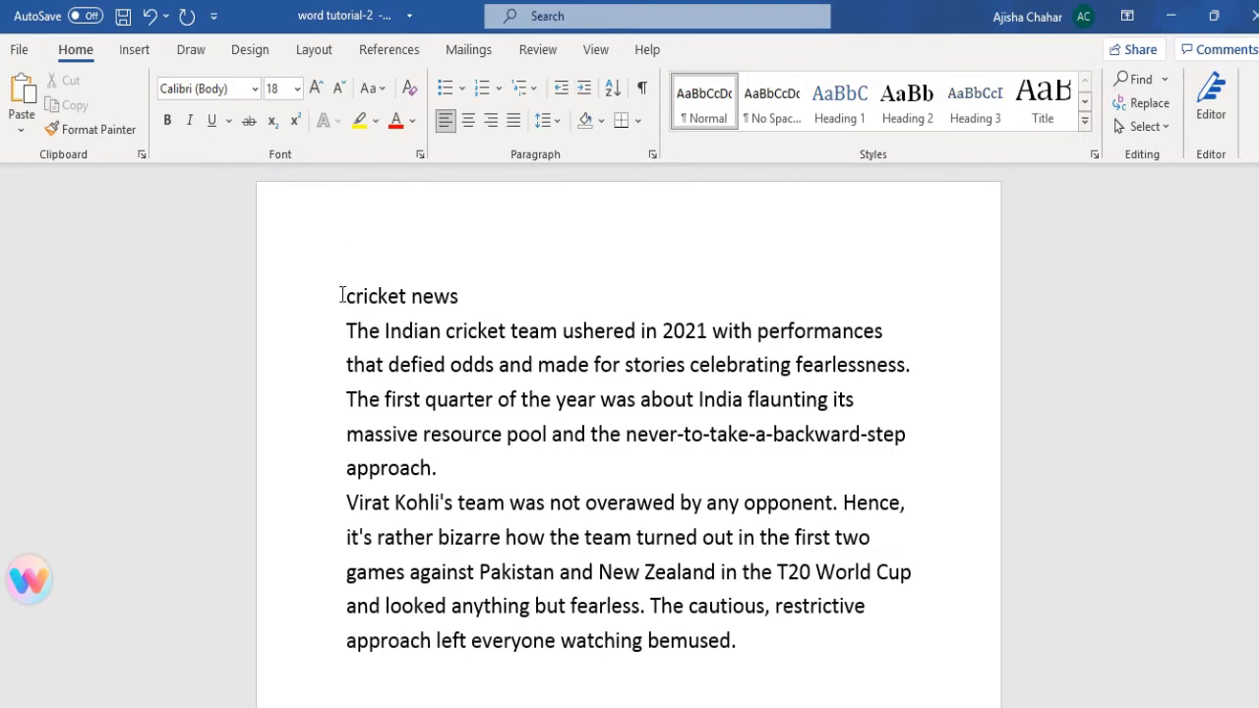
# Step: Increase the title's paragraph indent by four levels and reset its paragraph formatting to the margin
pyautogui.click(581, 99)
pyautogui.click(581, 99)
pyautogui.click(580, 99)
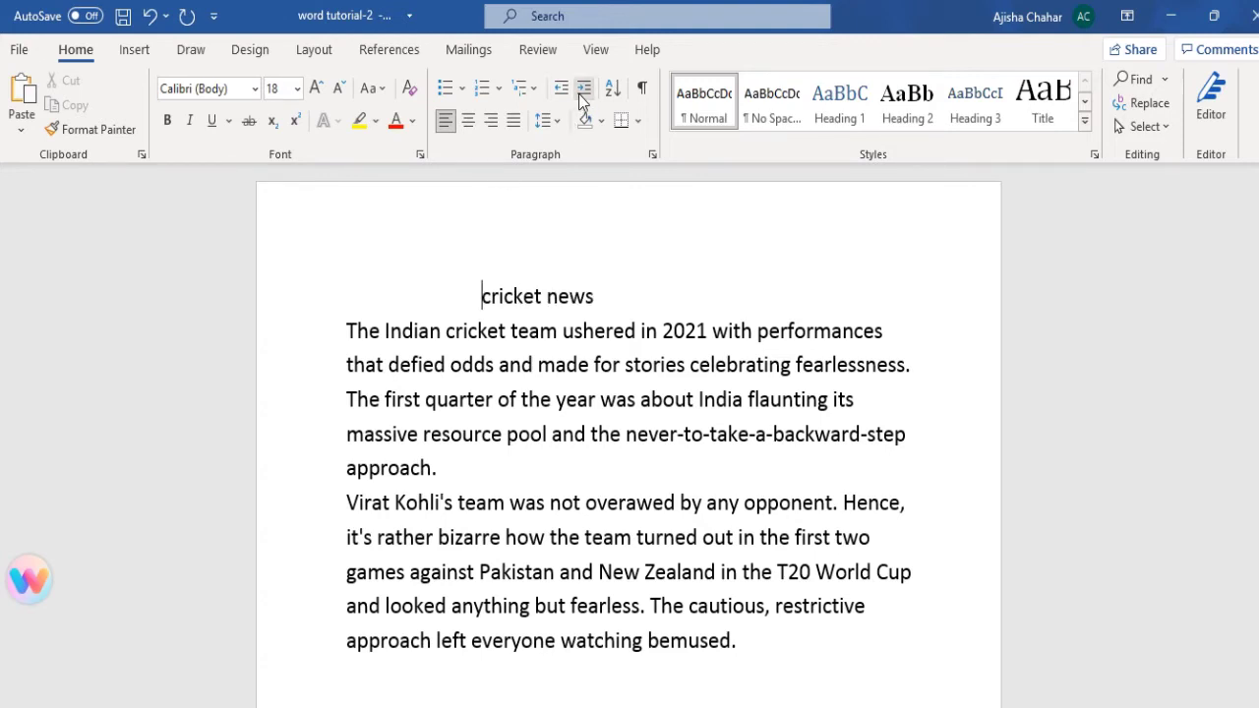
pyautogui.click(580, 98)
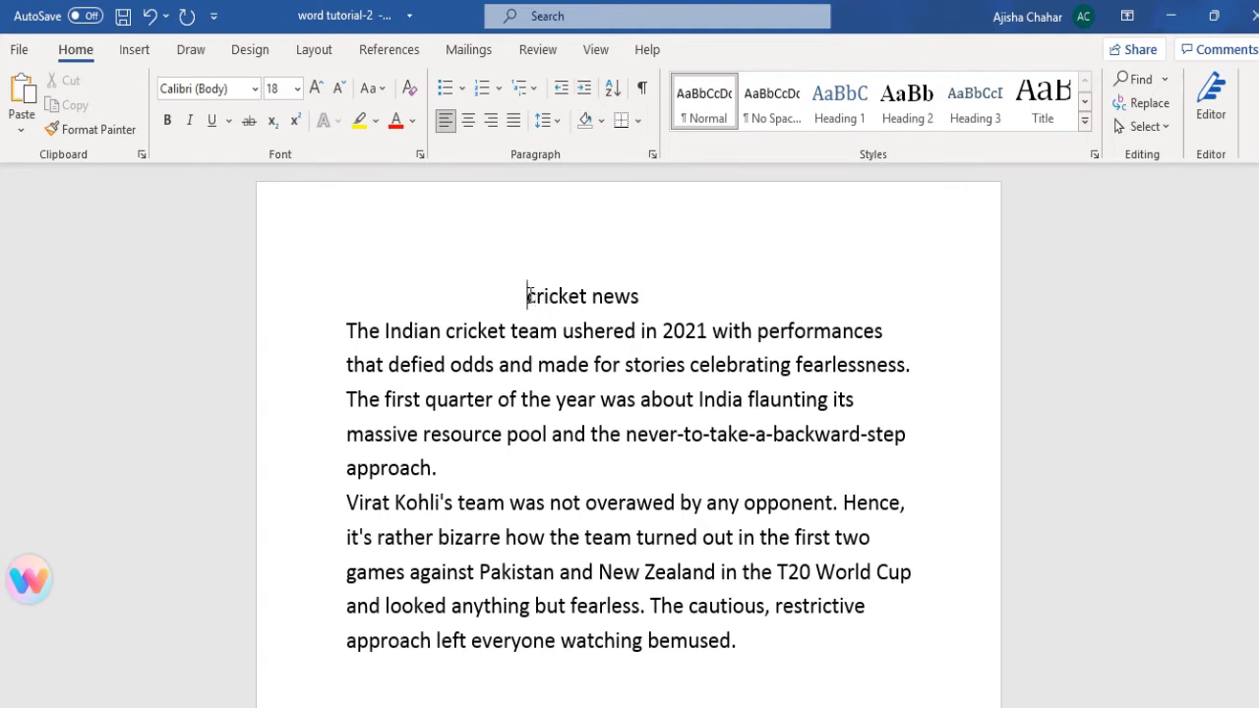
pyautogui.hotkey('ctrl', 'q')
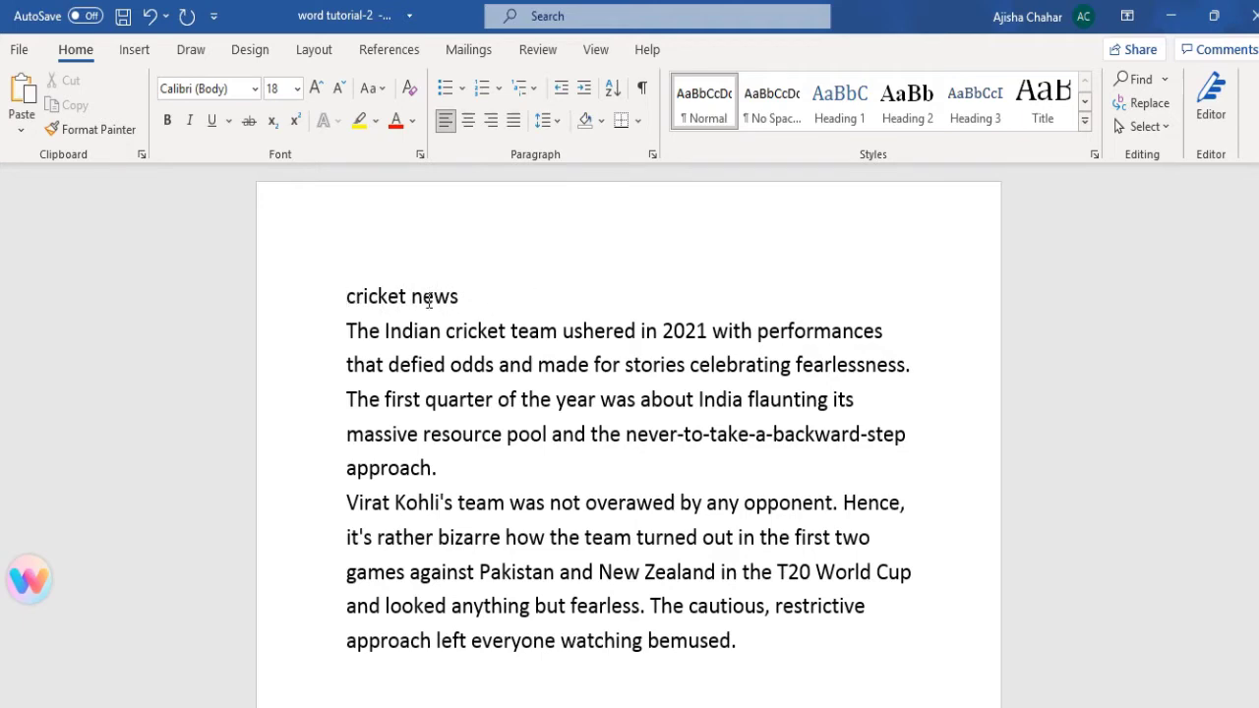
# Step: Center the title "cricket news" and format it bold, italic and underlined
pyautogui.moveTo(346, 296); pyautogui.dragTo(468, 298)
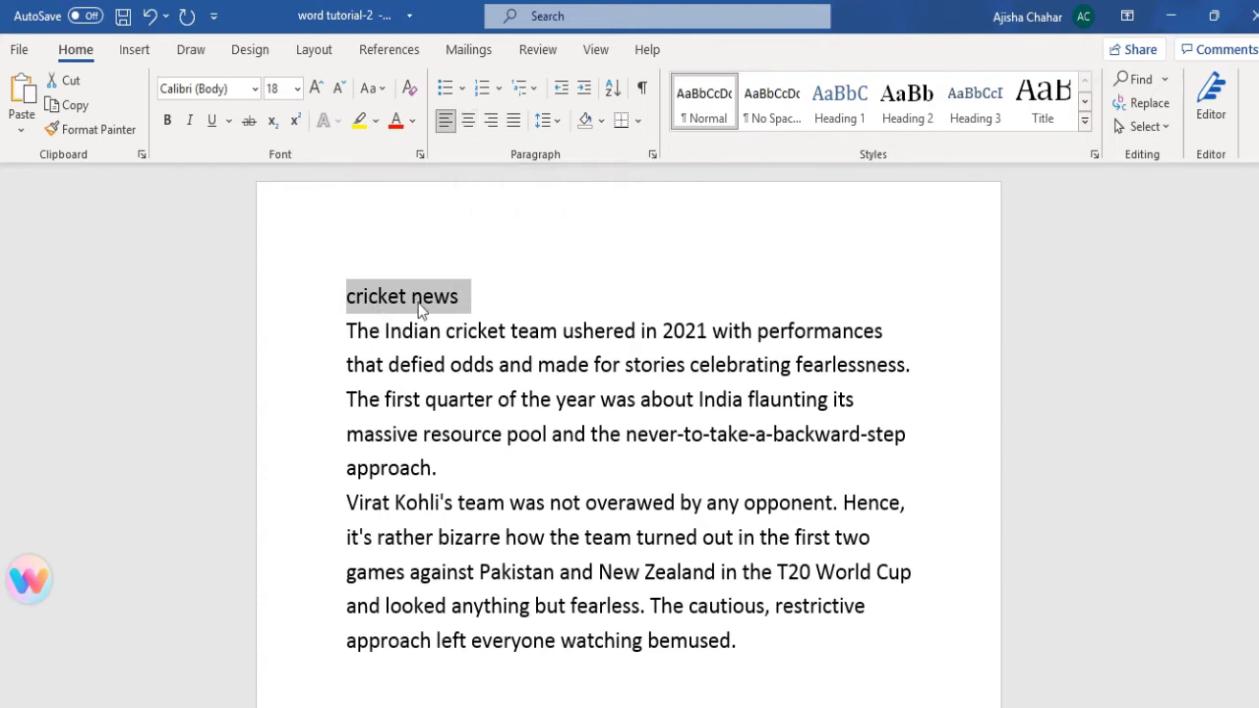
pyautogui.click(469, 120)
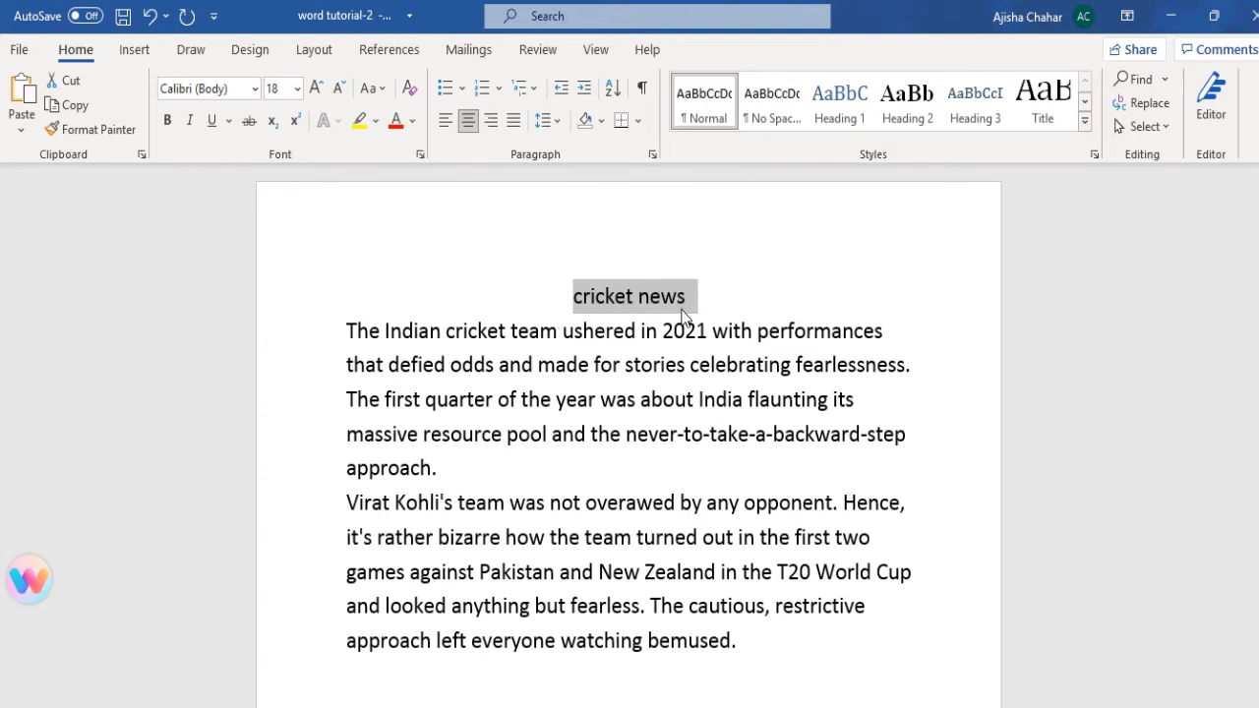
pyautogui.click(168, 120)
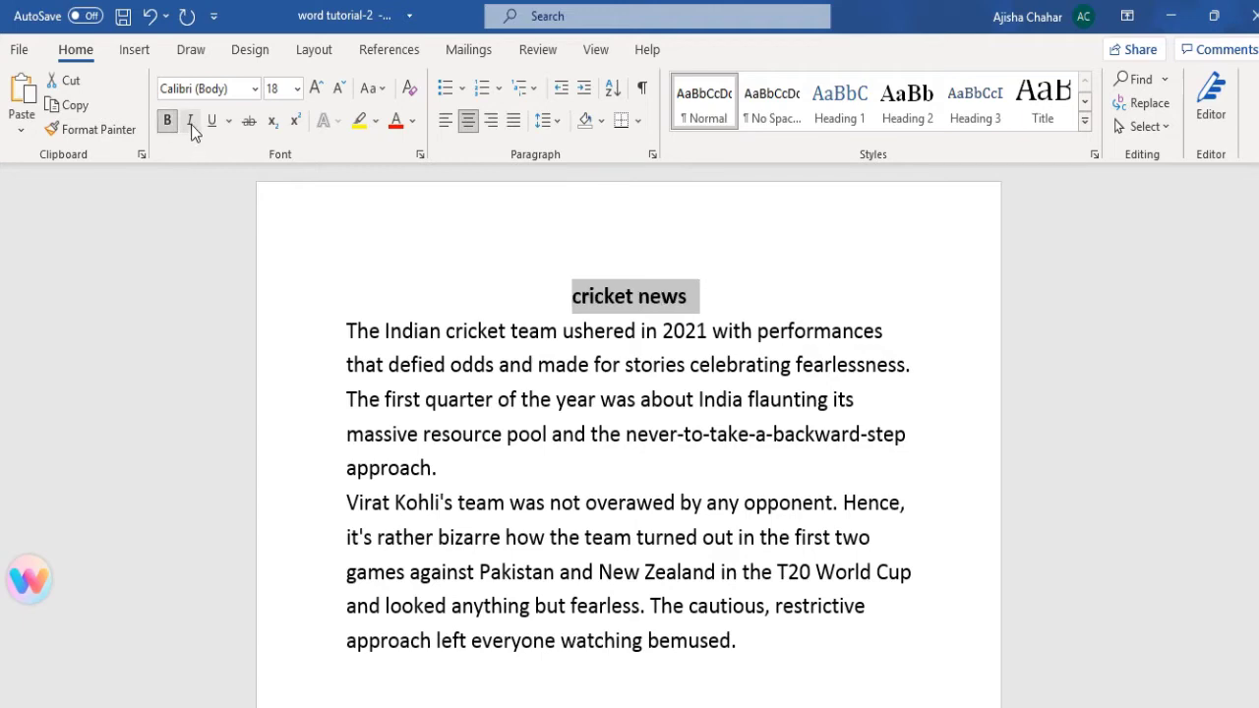
pyautogui.click(191, 124)
pyautogui.click(209, 121)
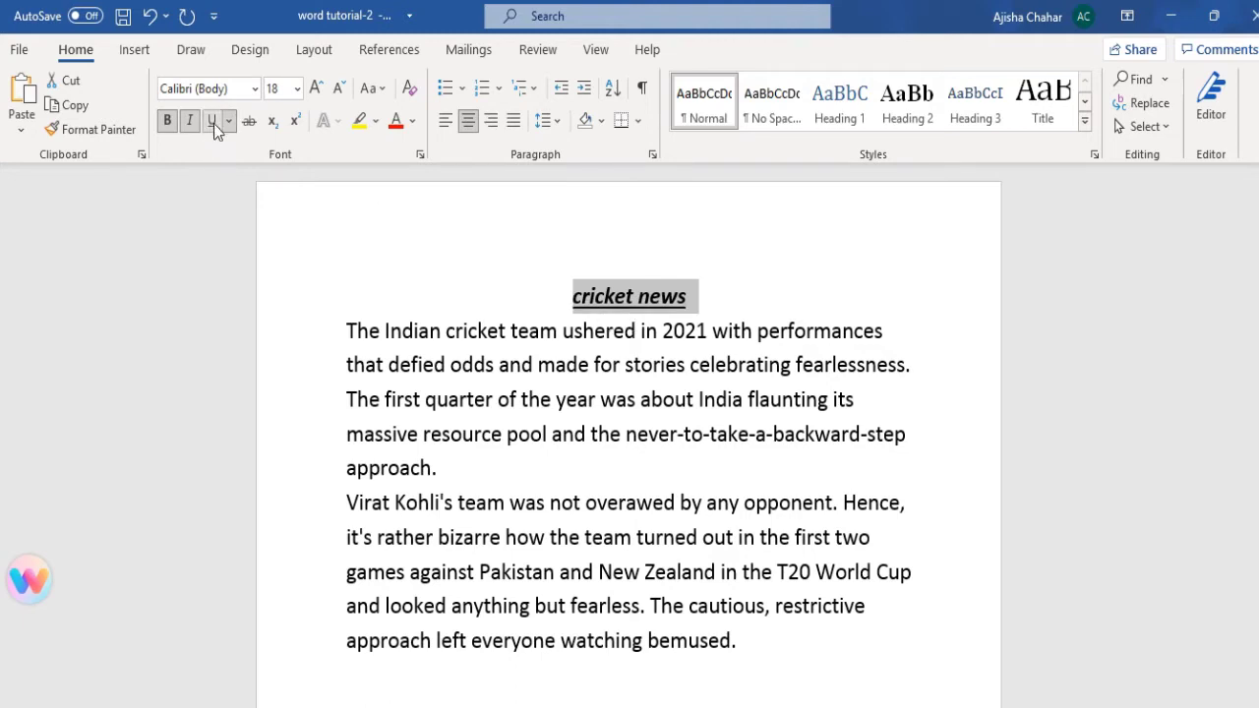
pyautogui.click(548, 307)
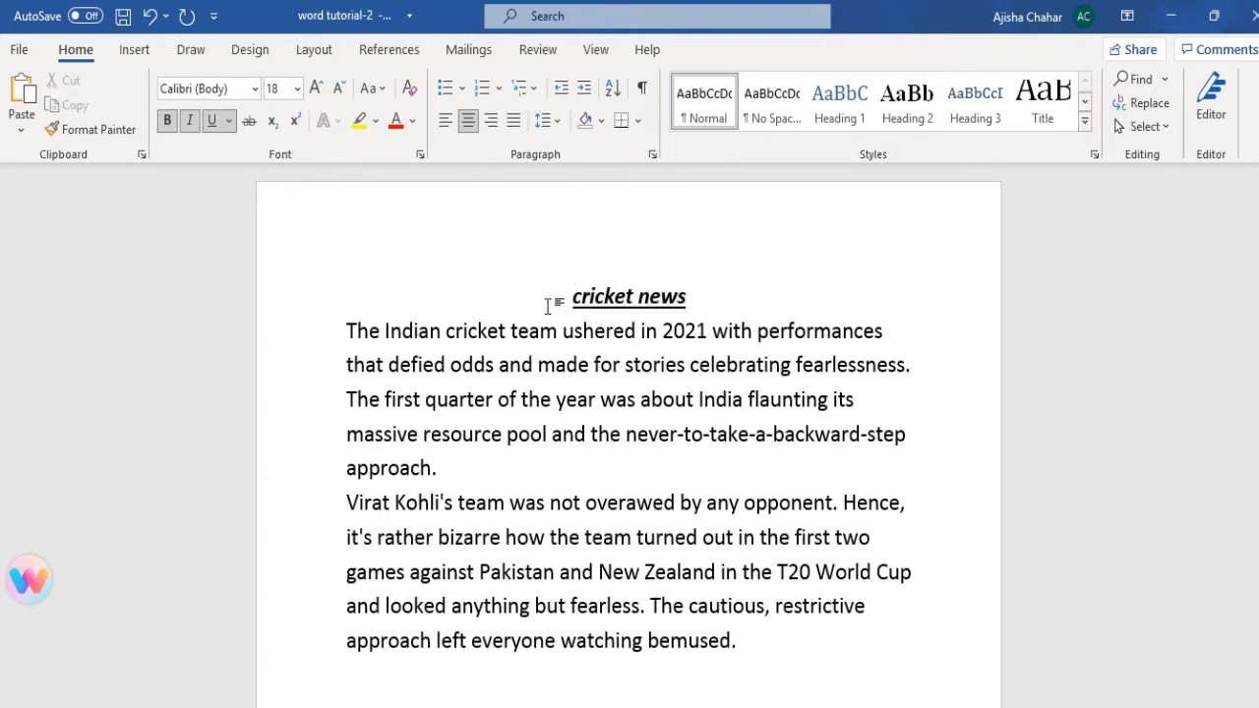
# Step: Change the font of the entire document text to Agency FB
pyautogui.hotkey('ctrl', 'a')
pyautogui.rightClick(549, 332)
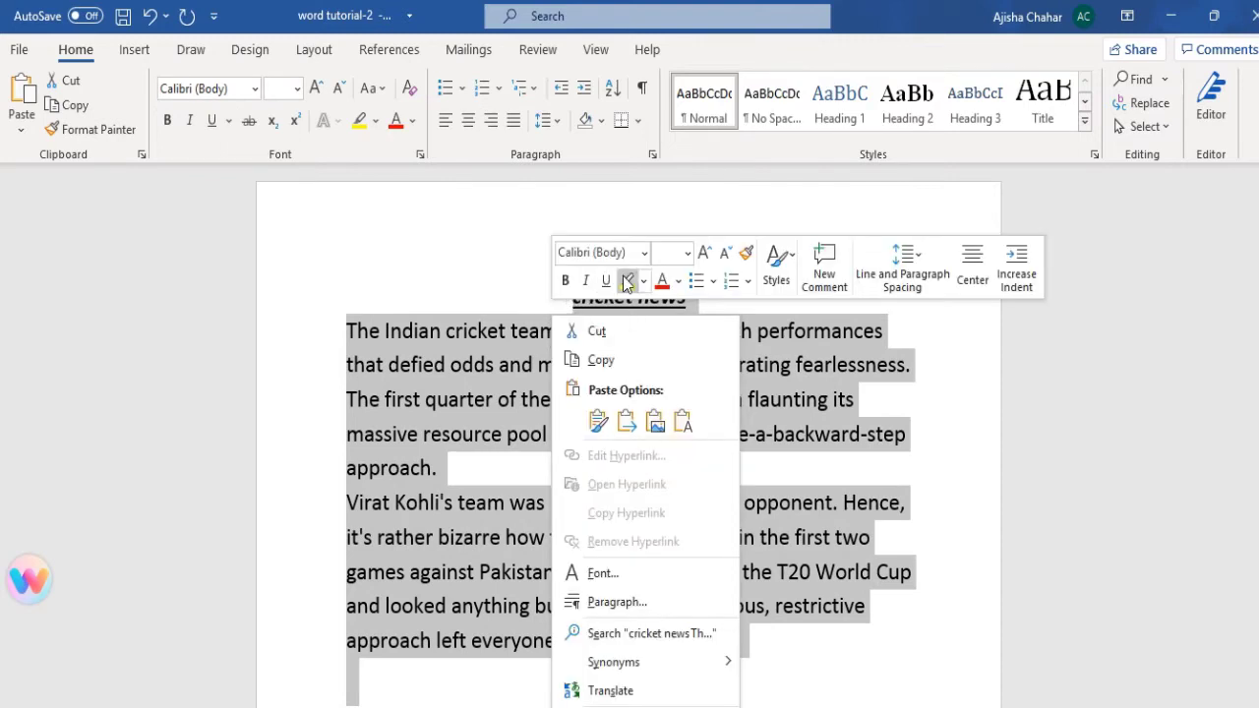
pyautogui.click(643, 253)
pyautogui.click(643, 255)
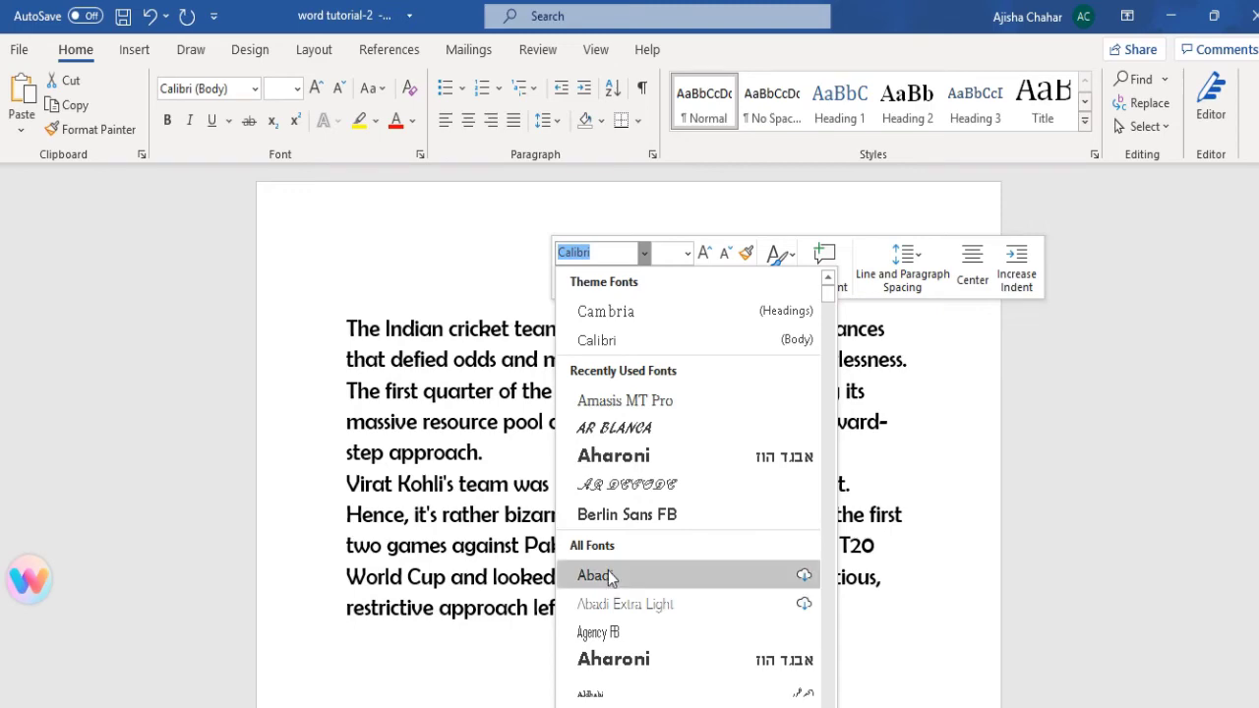
pyautogui.click(611, 639)
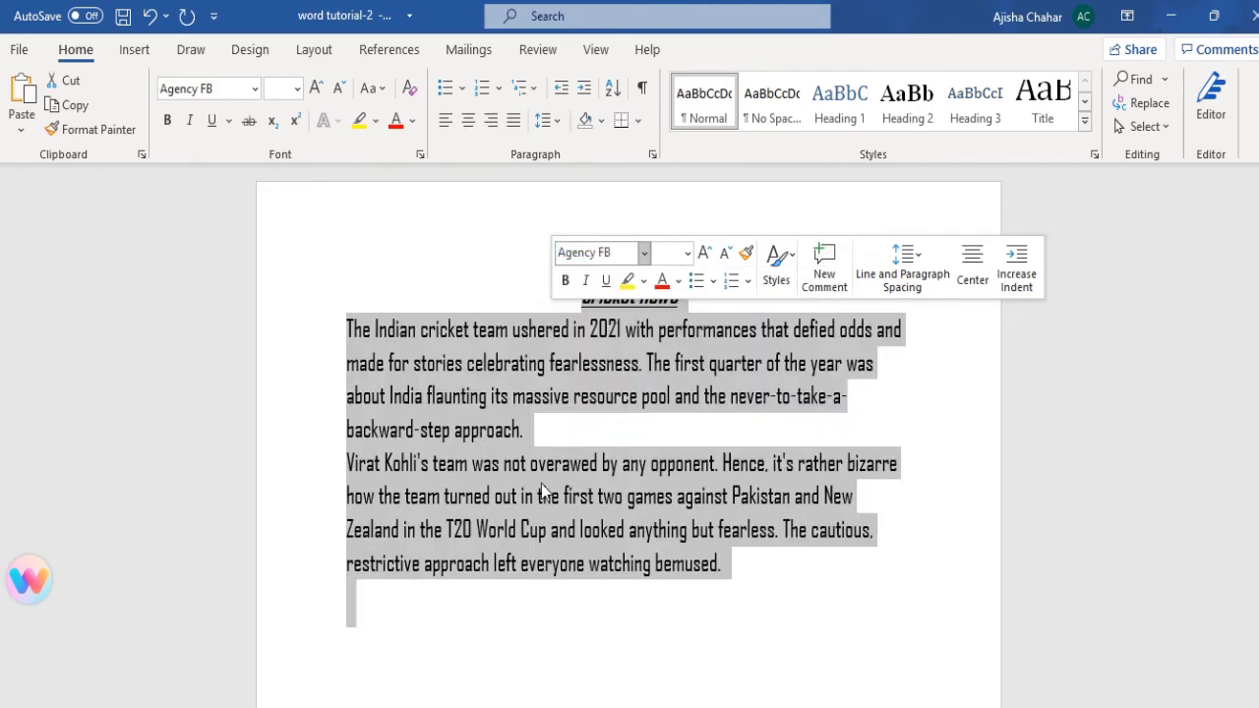
pyautogui.click(551, 432)
# Step: Set the font size of the title "cricket news" to 26
pyautogui.moveTo(689, 297); pyautogui.dragTo(587, 286)
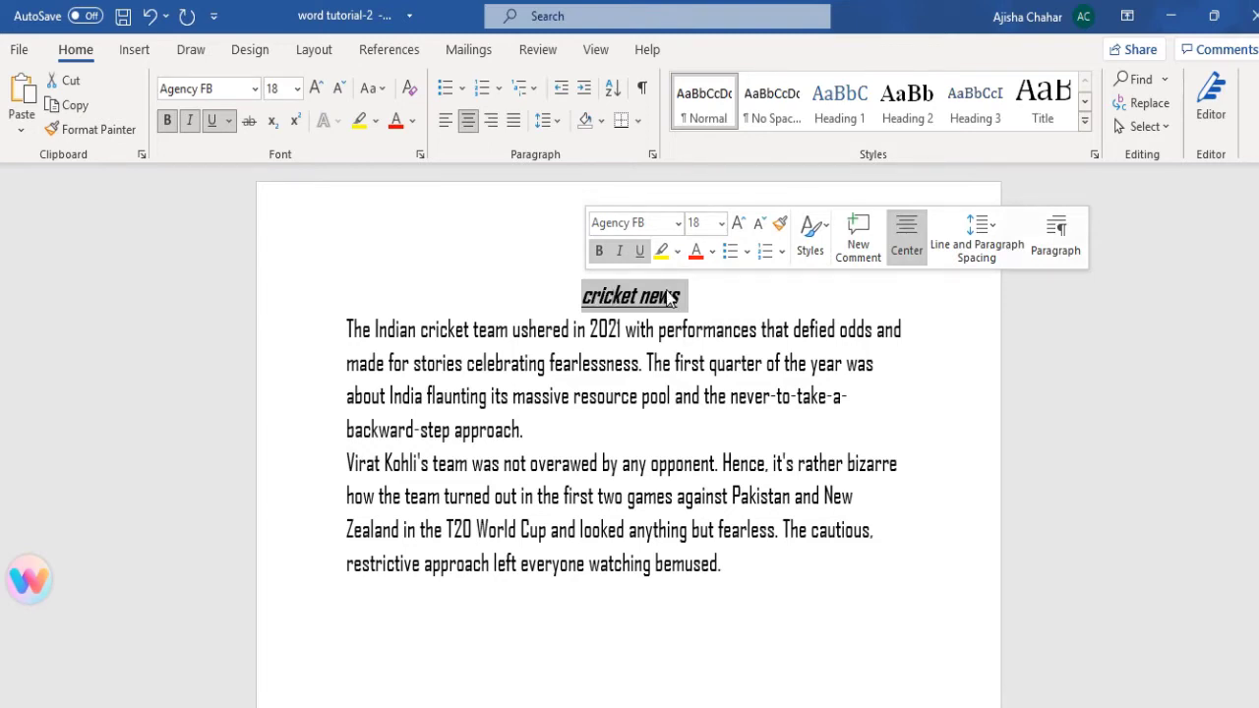
pyautogui.click(721, 223)
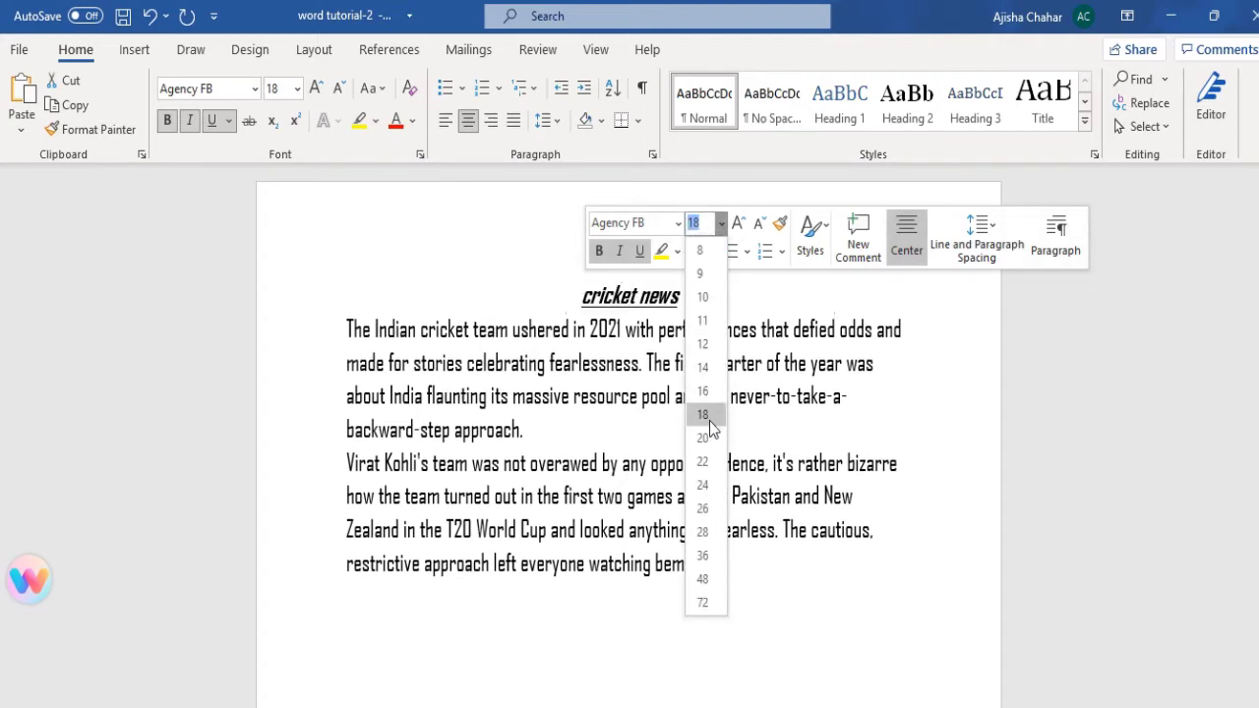
pyautogui.click(704, 509)
pyautogui.click(590, 379)
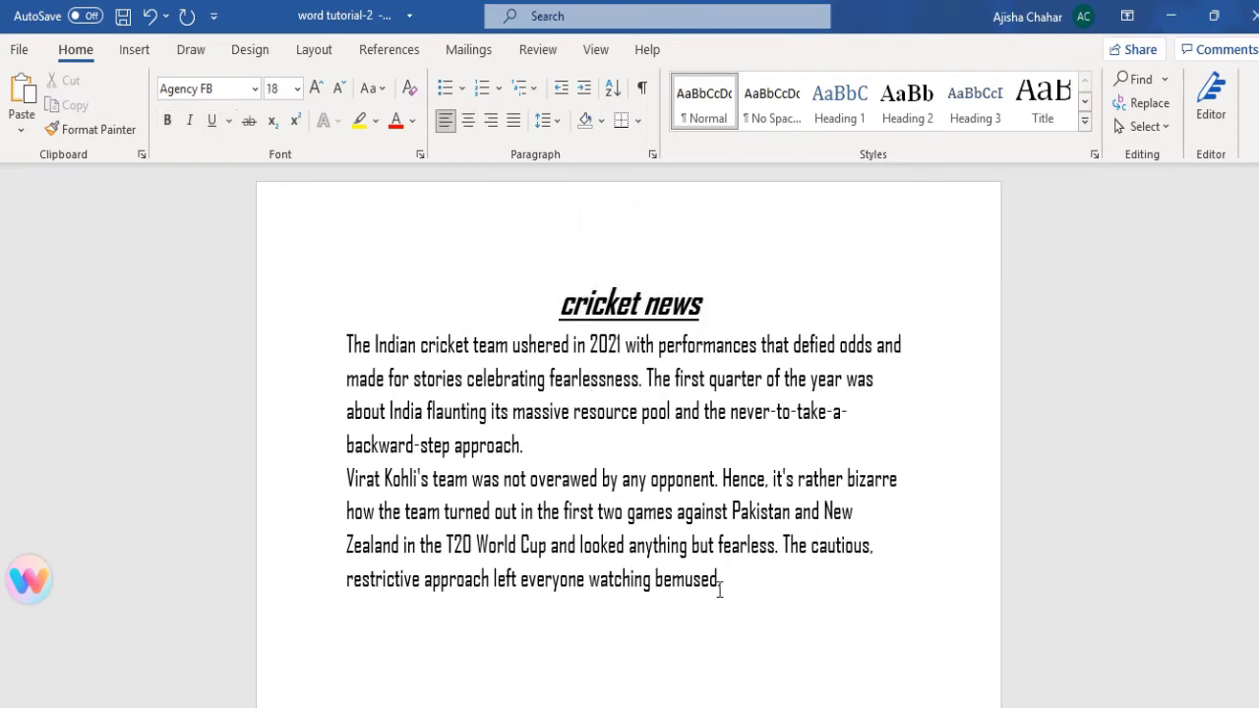
# Step: Change the font of the title and both body paragraphs to Berlin Sans FB
pyautogui.moveTo(721, 580); pyautogui.dragTo(563, 303)
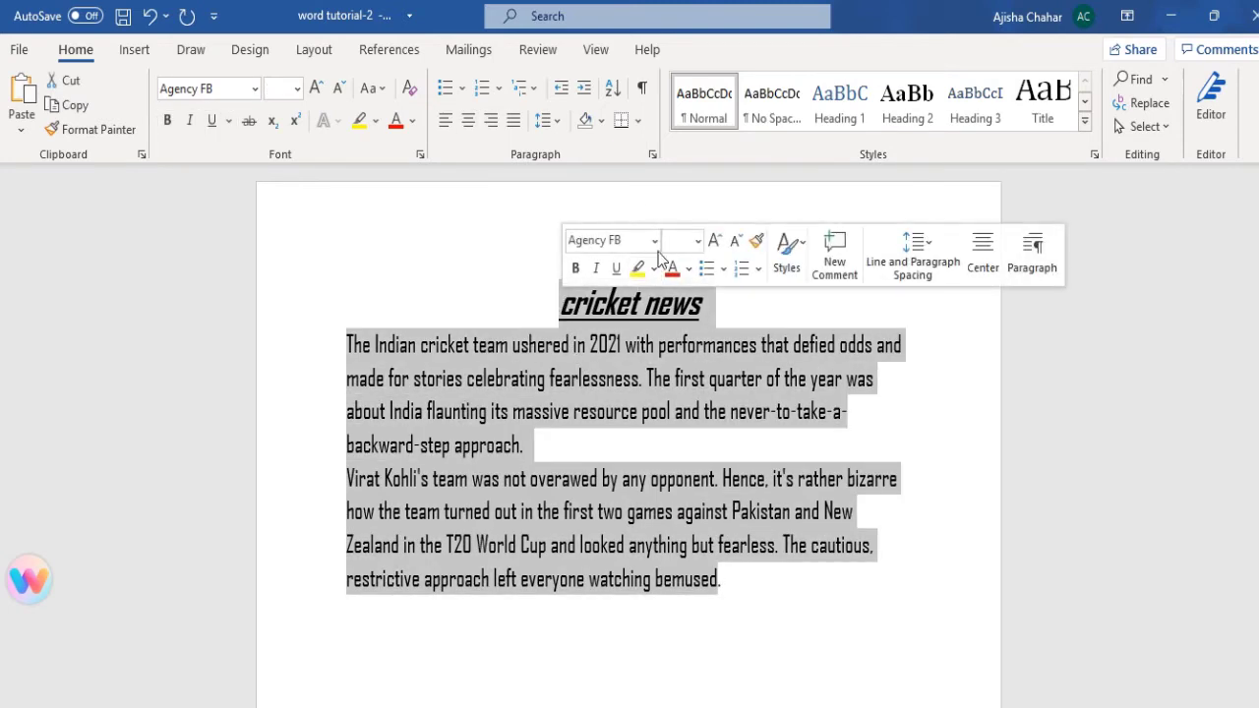
pyautogui.click(654, 240)
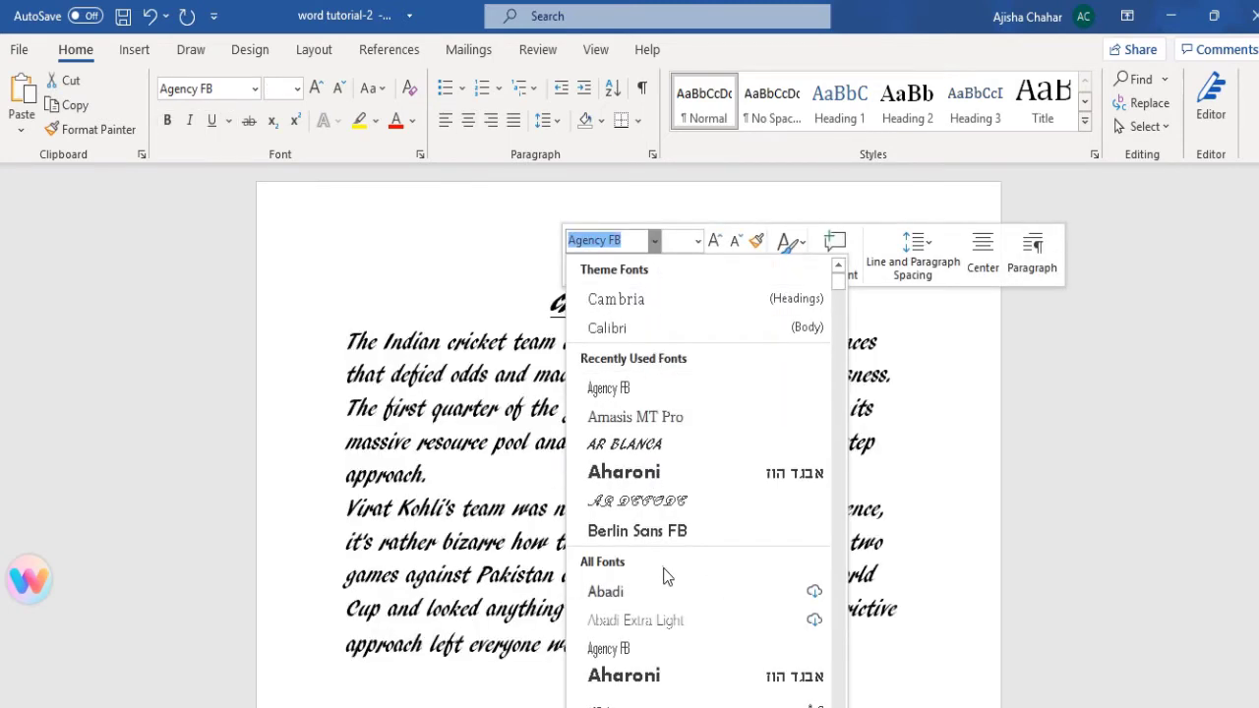
pyautogui.click(640, 531)
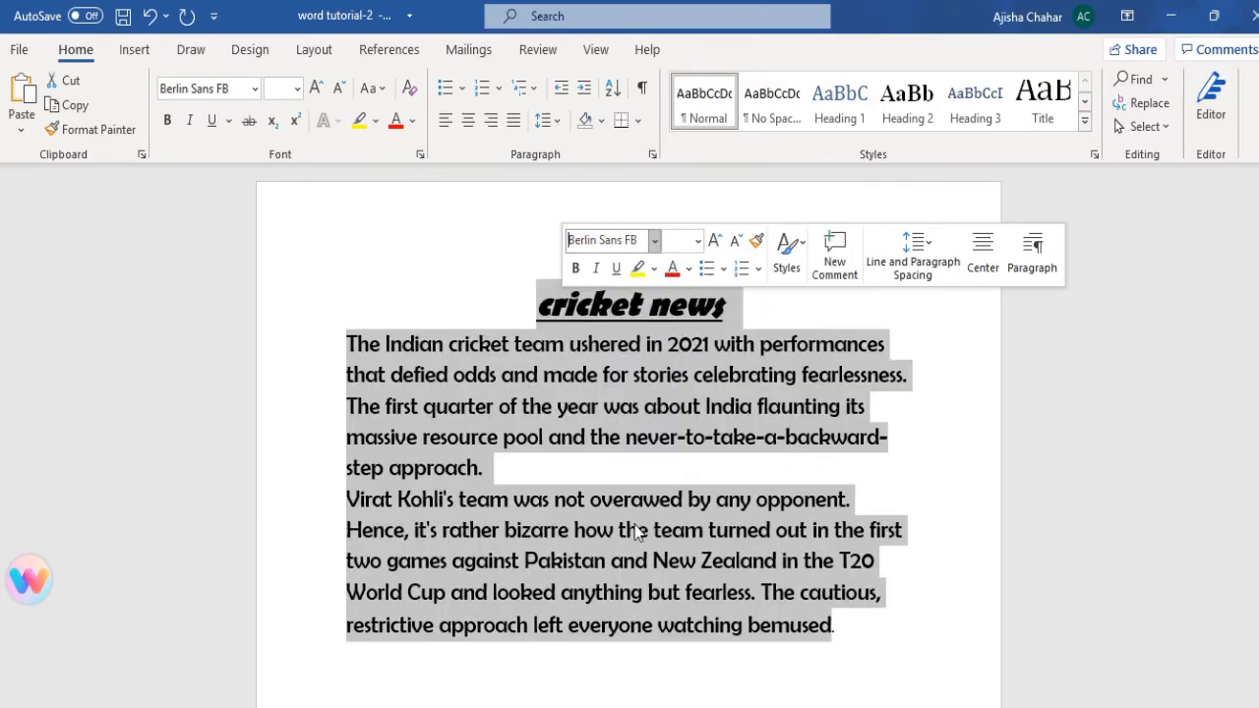
pyautogui.click(590, 468)
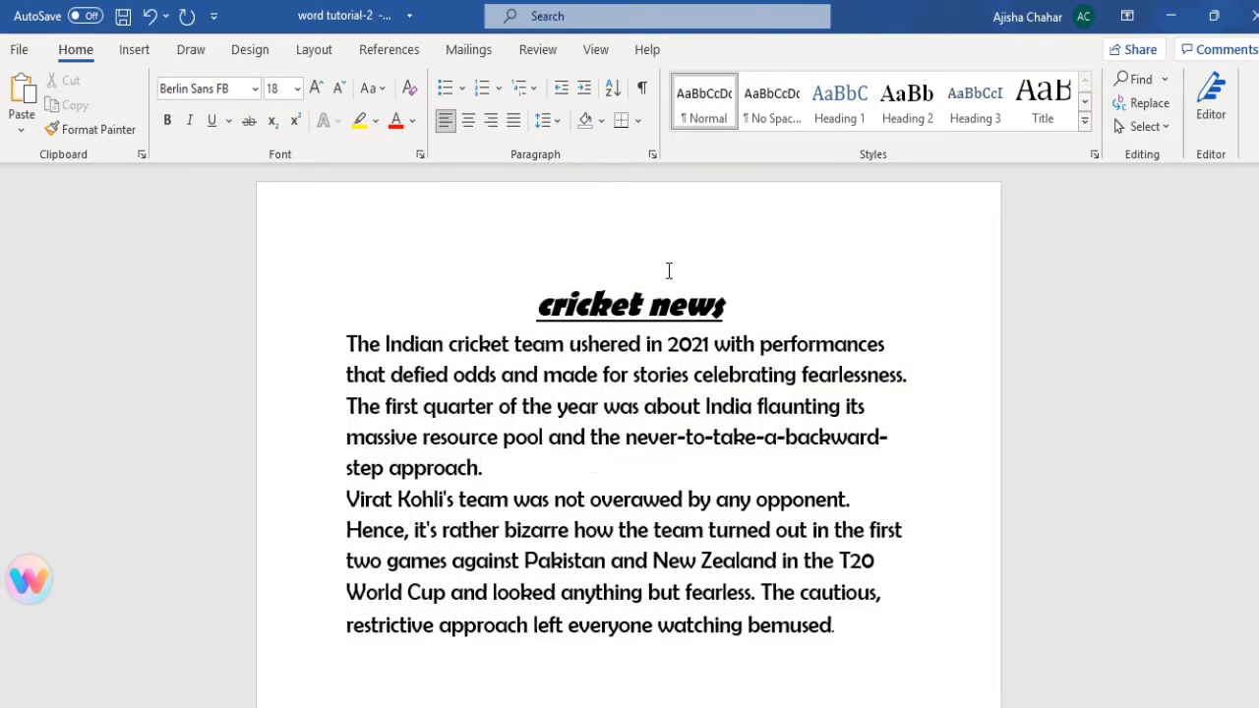
# Step: Change the letter case of the title "cricket news" to Capitalize Each Word
pyautogui.moveTo(534, 302); pyautogui.dragTo(711, 323)
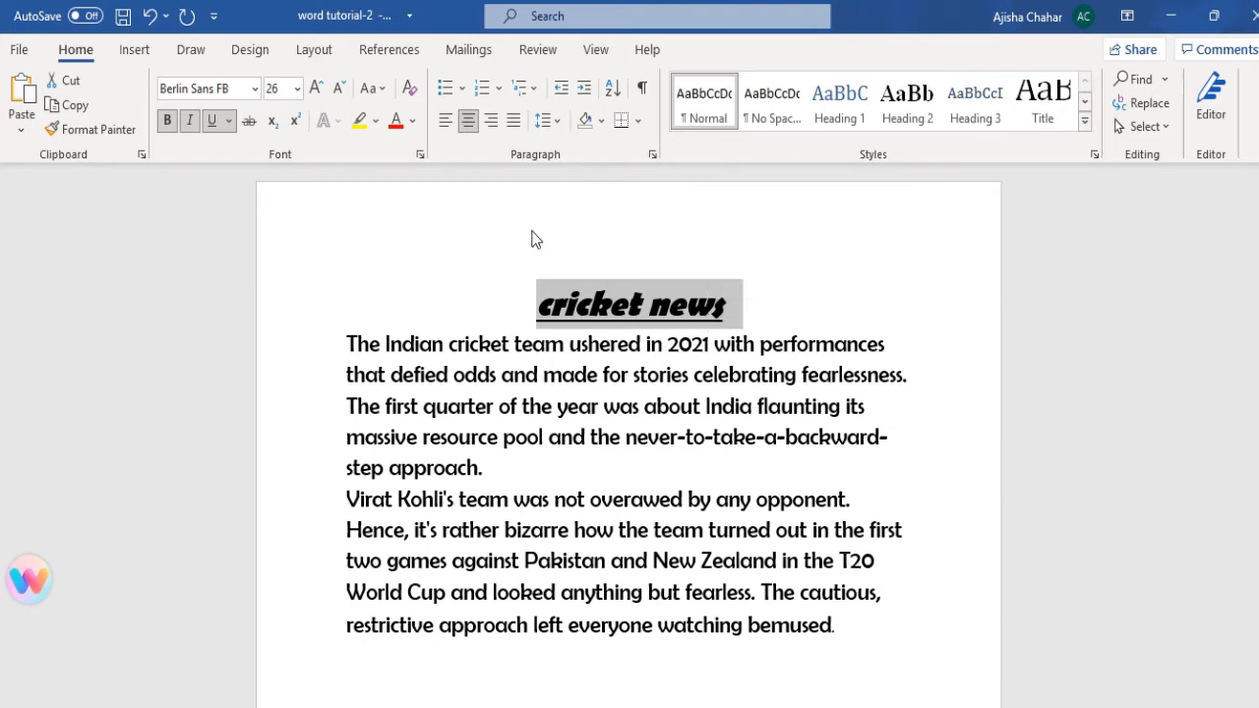
pyautogui.click(375, 94)
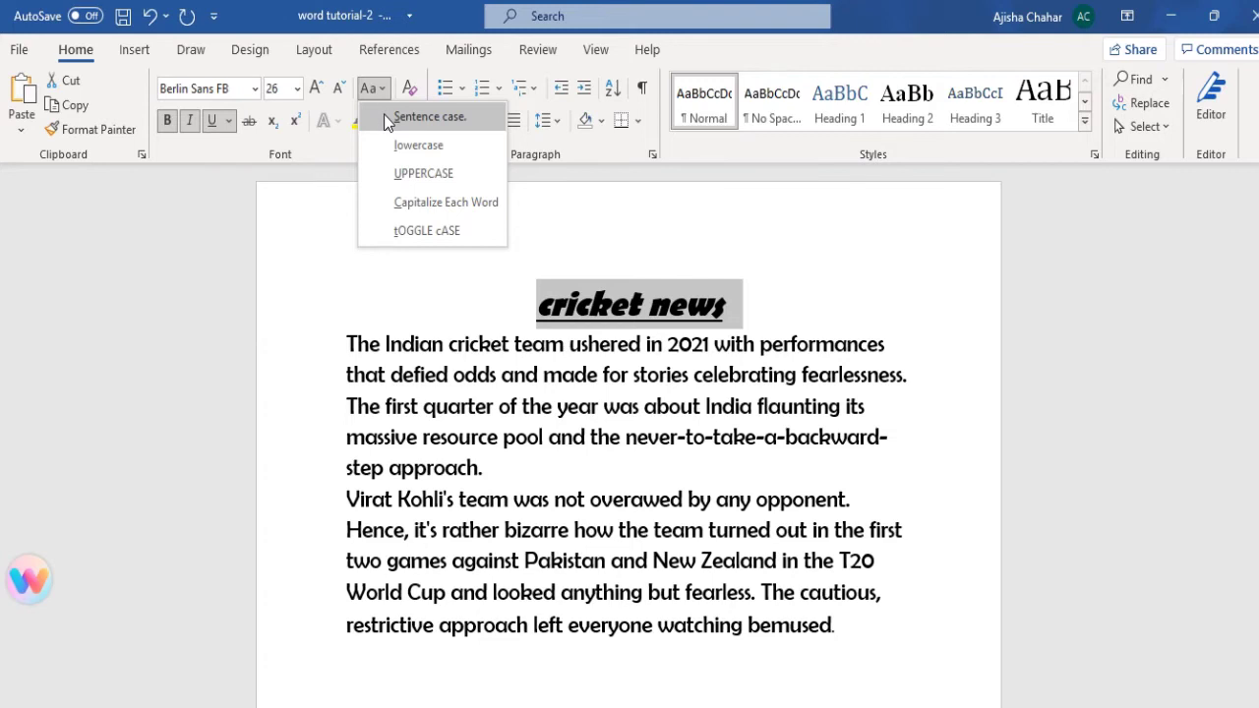
pyautogui.click(426, 206)
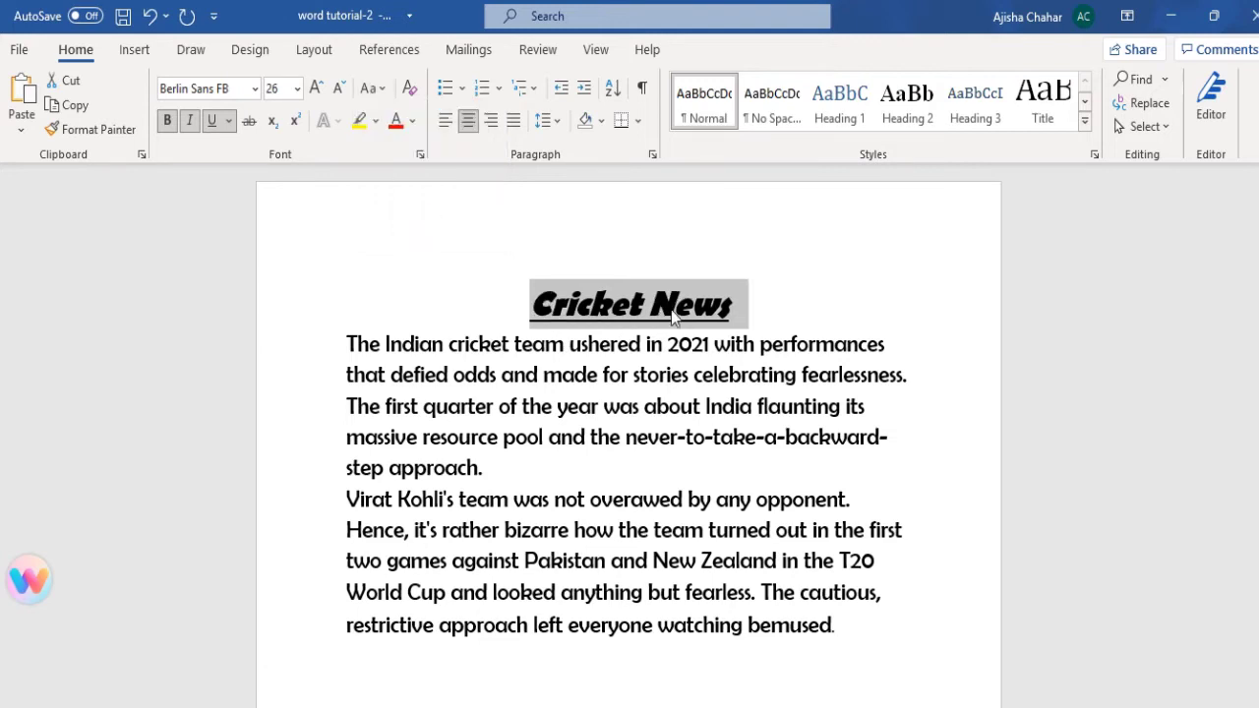
# Step: Apply Sentence case to the title, followed by lowercase
pyautogui.click(370, 89)
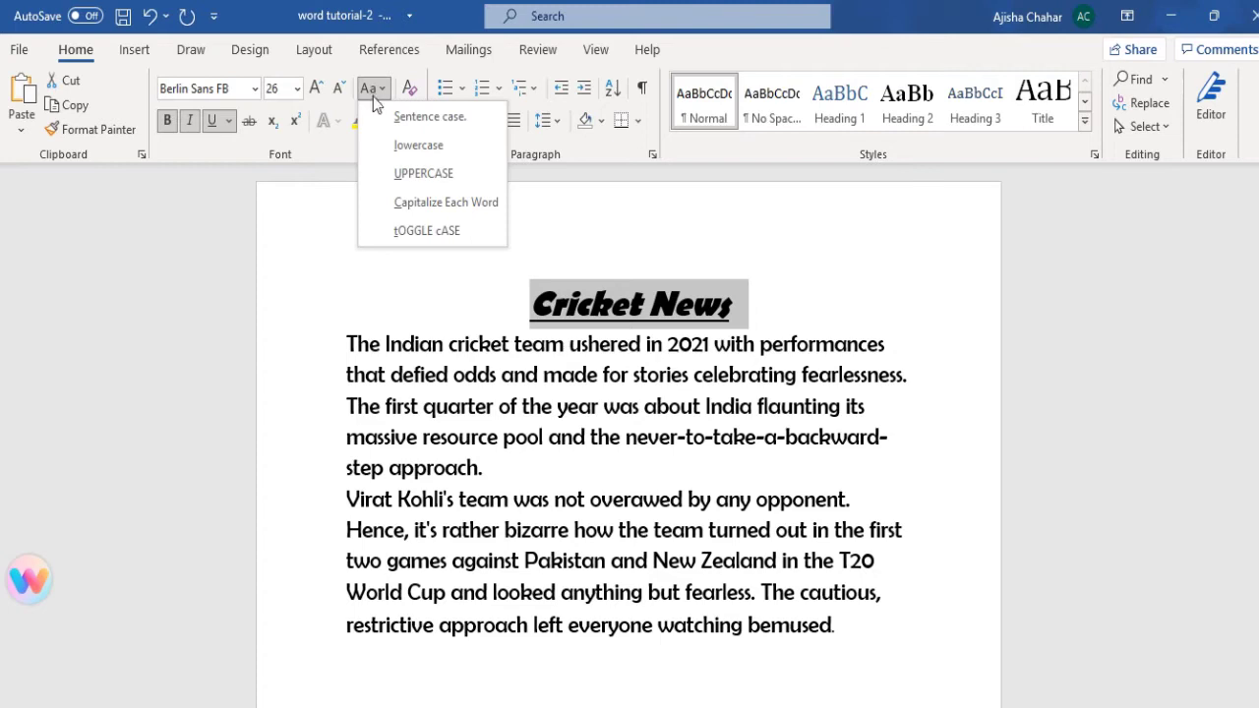
pyautogui.click(429, 117)
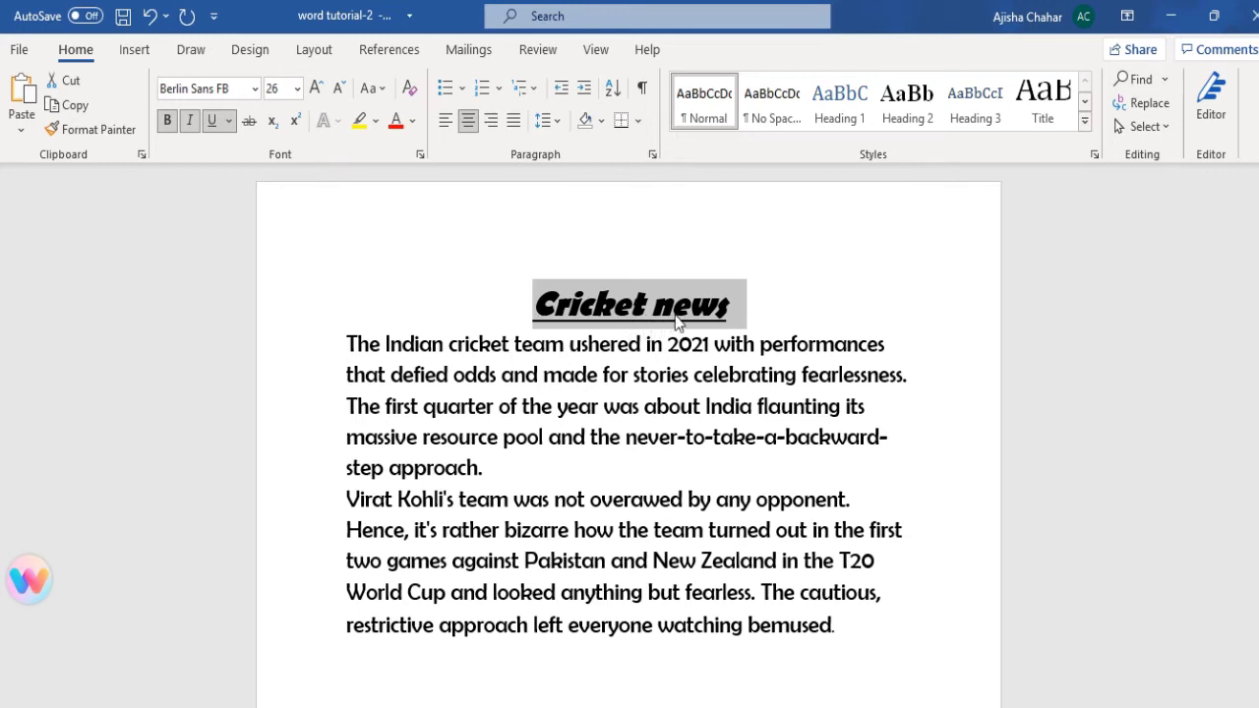
pyautogui.click(373, 89)
pyautogui.click(400, 147)
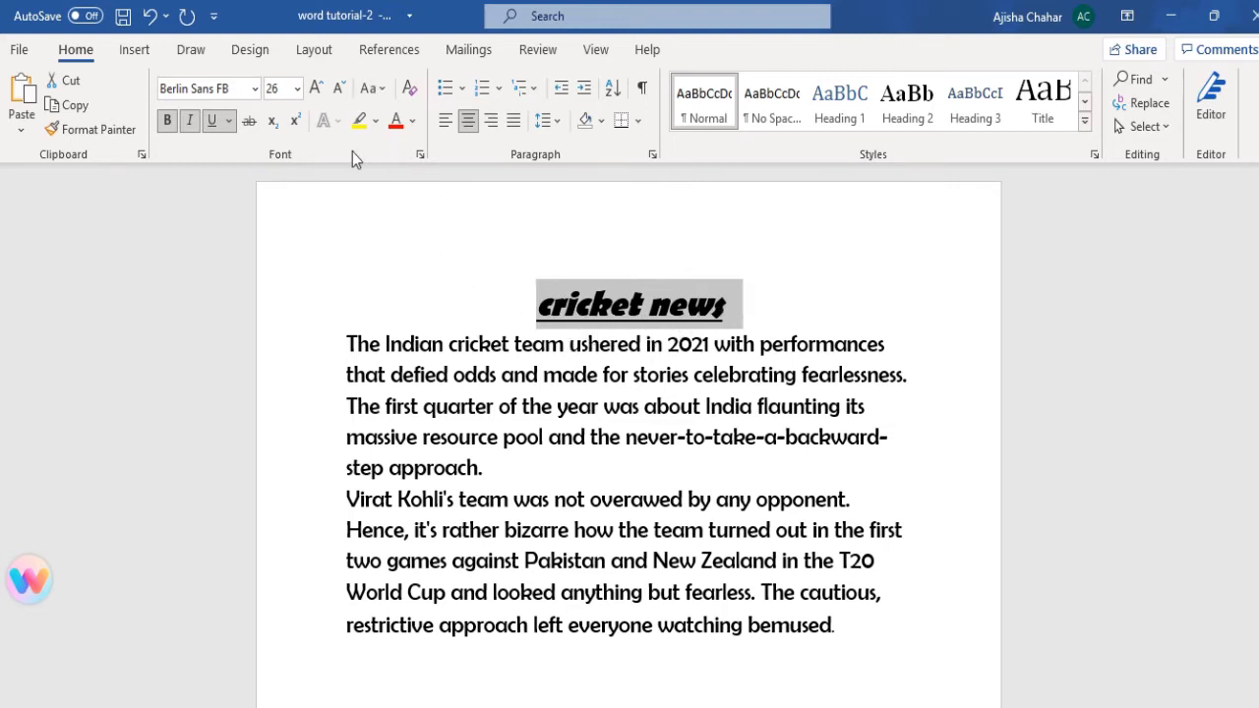
# Step: Change the letter case of the title to UPPERCASE and reapply font size 26 to it
pyautogui.click(370, 95)
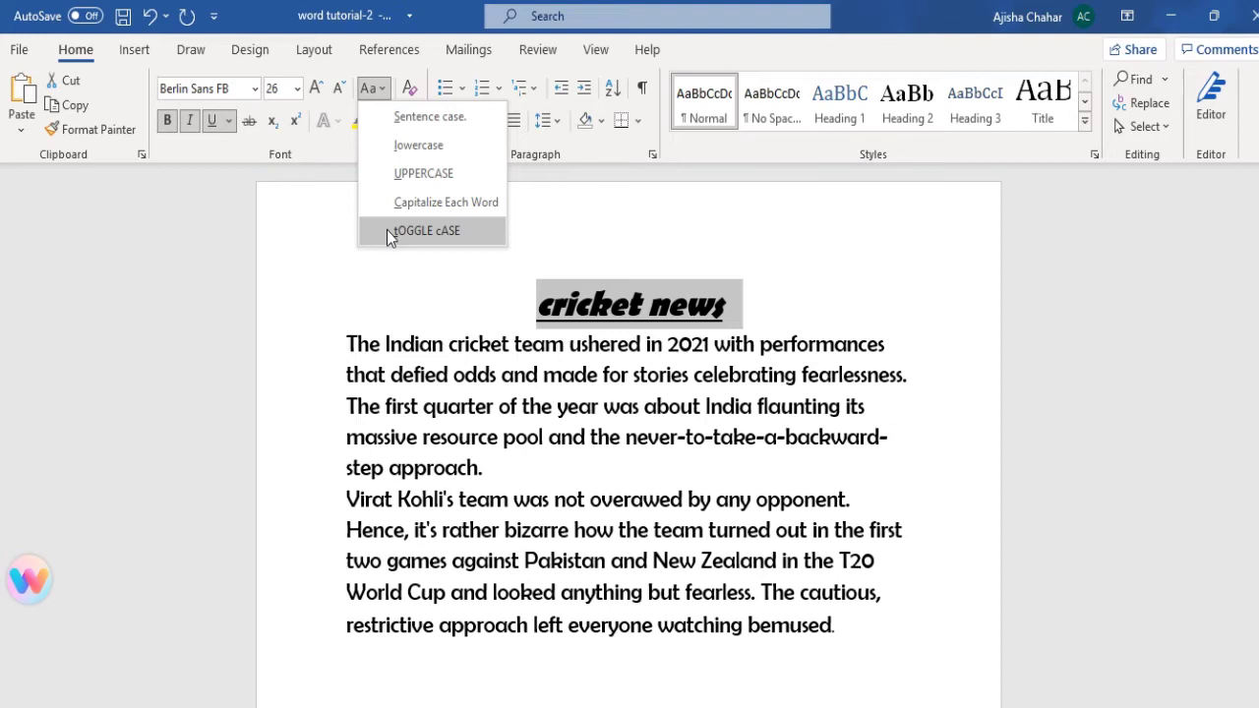
pyautogui.click(377, 93)
pyautogui.click(378, 93)
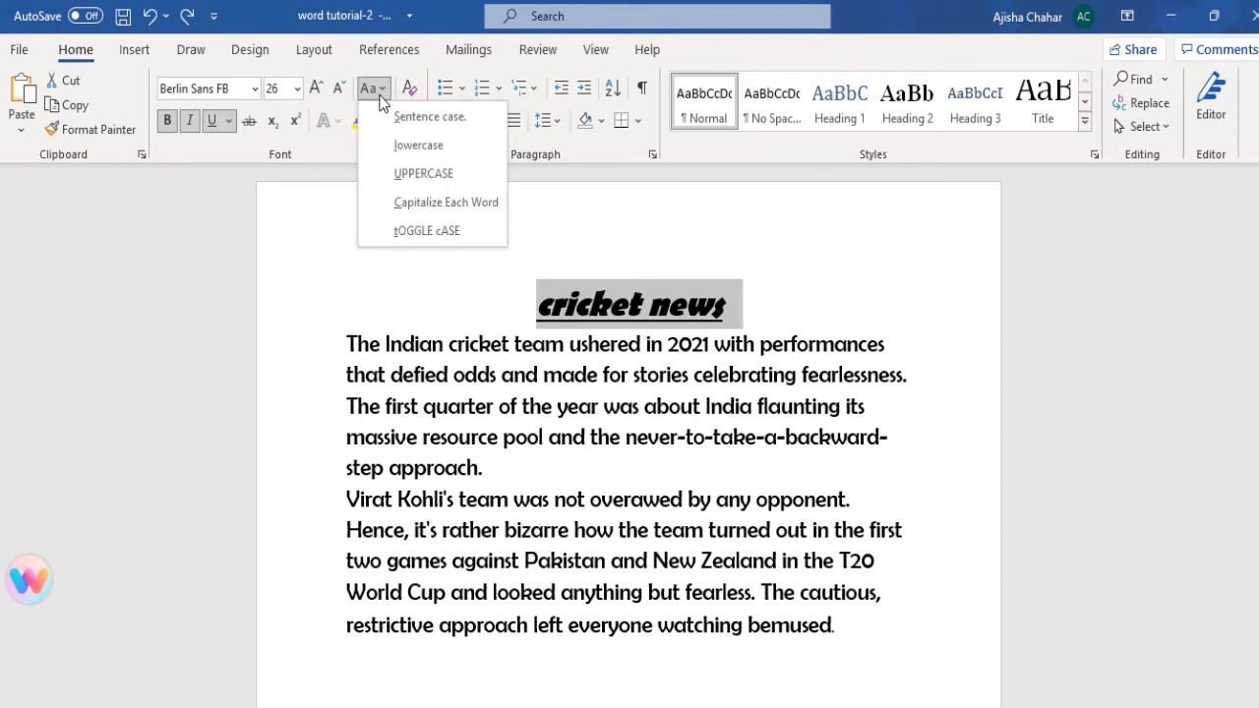
pyautogui.click(383, 178)
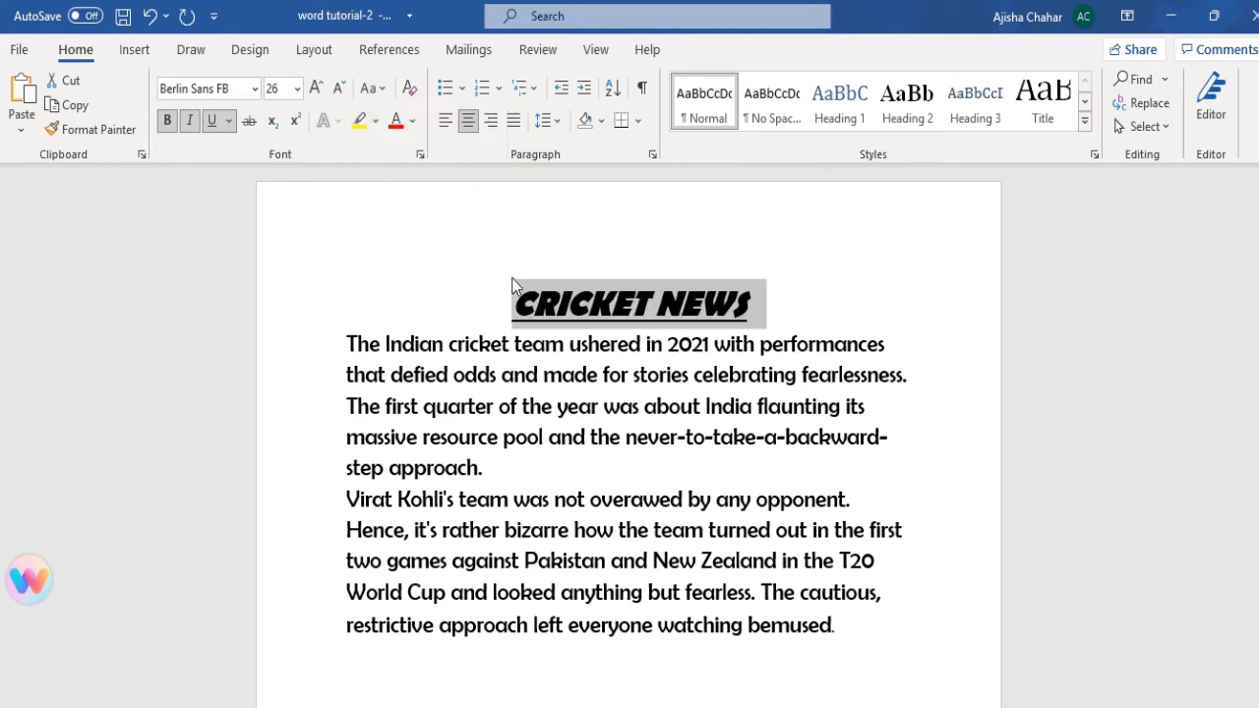
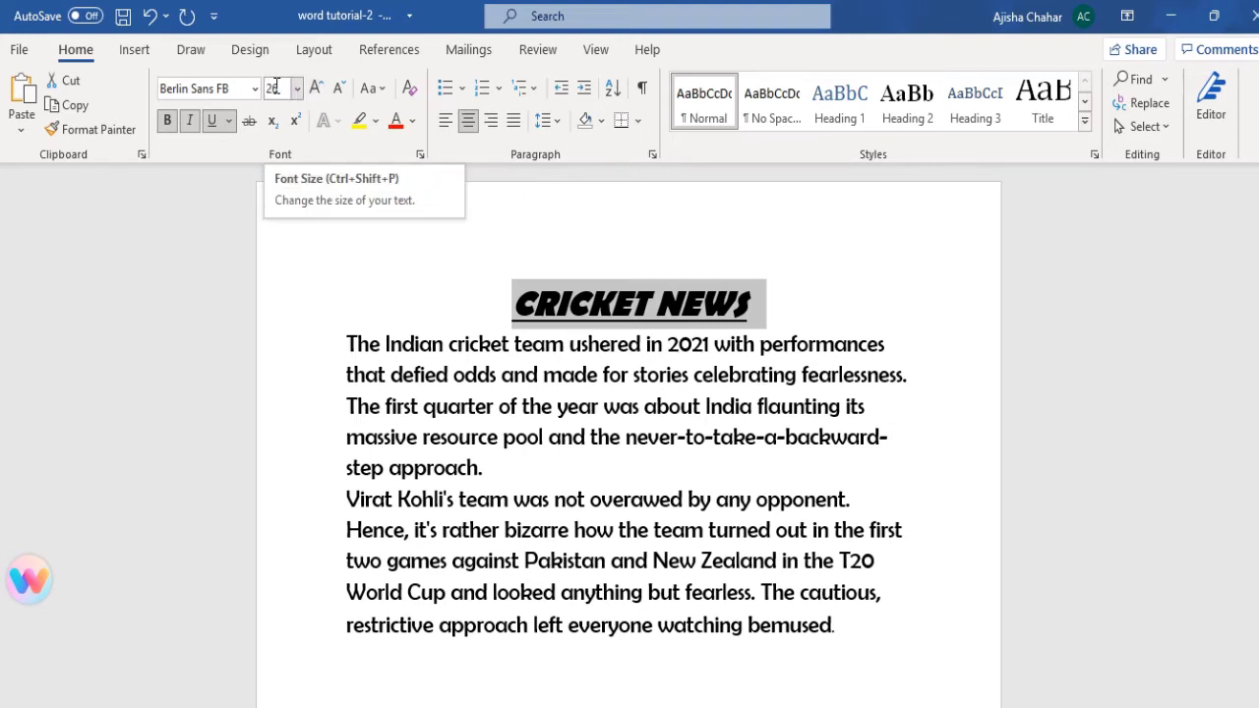
pyautogui.click(296, 89)
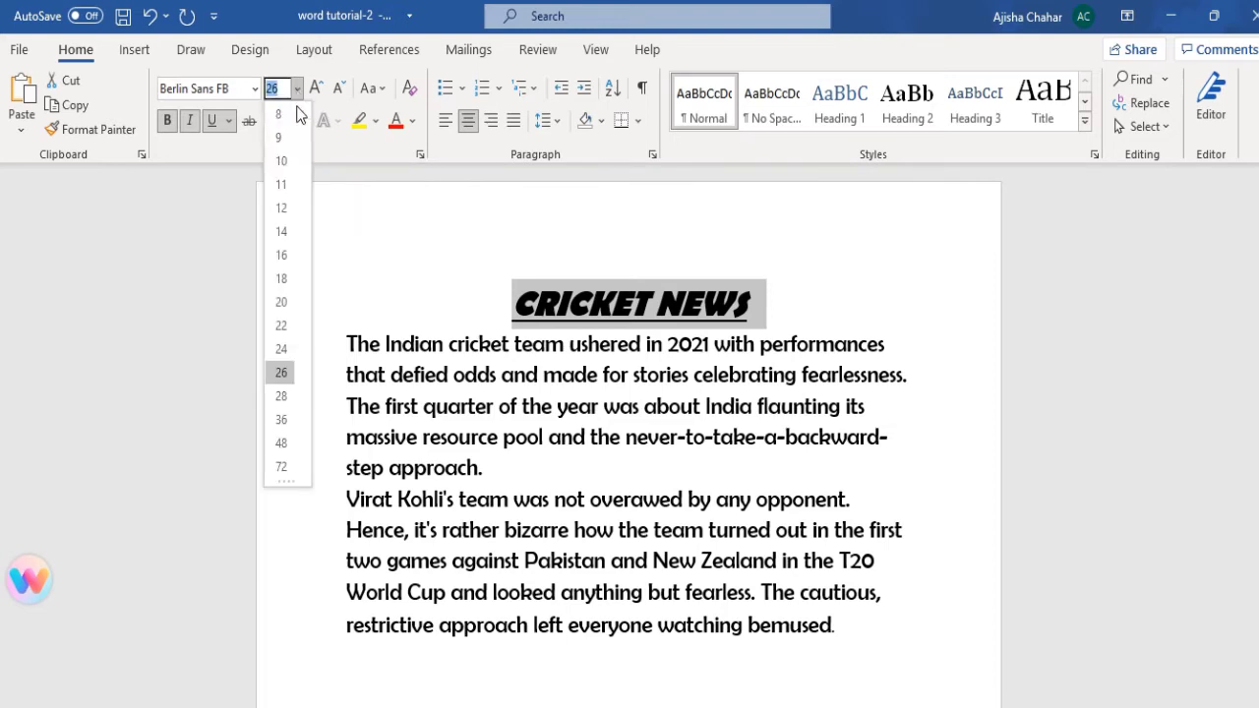
pyautogui.click(280, 372)
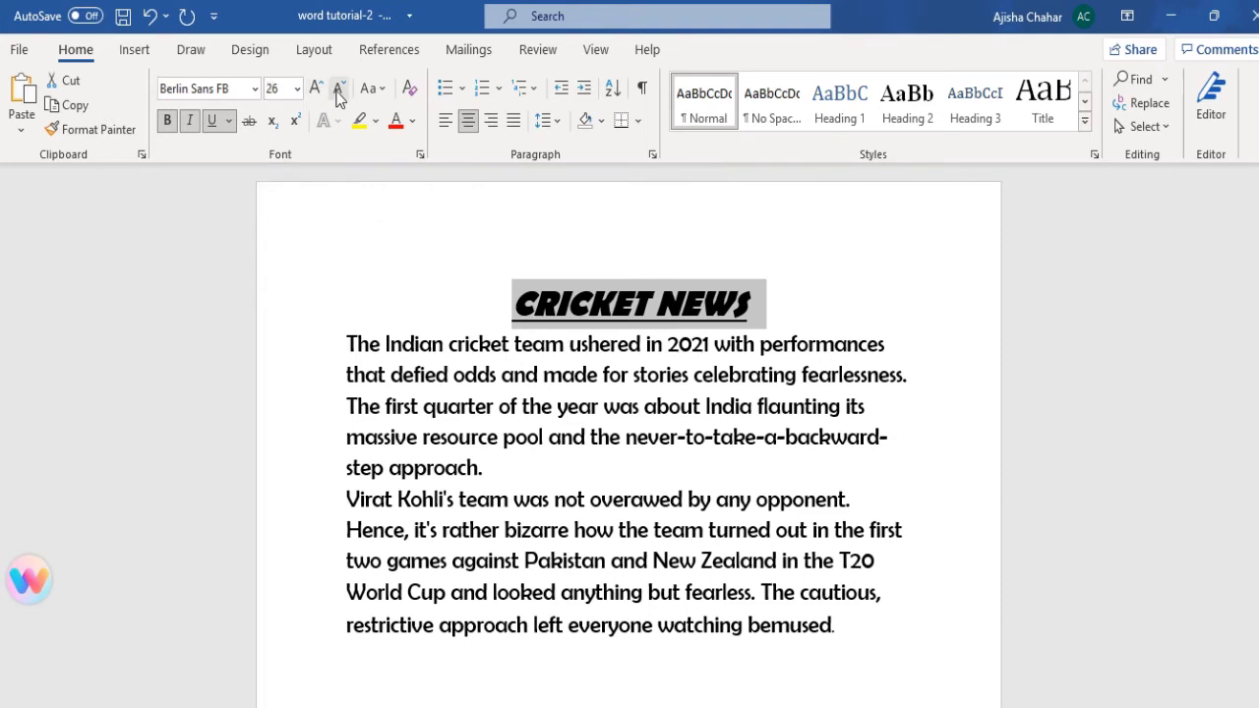
# Step: Grow the font of "The Indian cricket" in the first paragraph by one size, then shrink it by one
pyautogui.moveTo(344, 342); pyautogui.dragTo(508, 346)
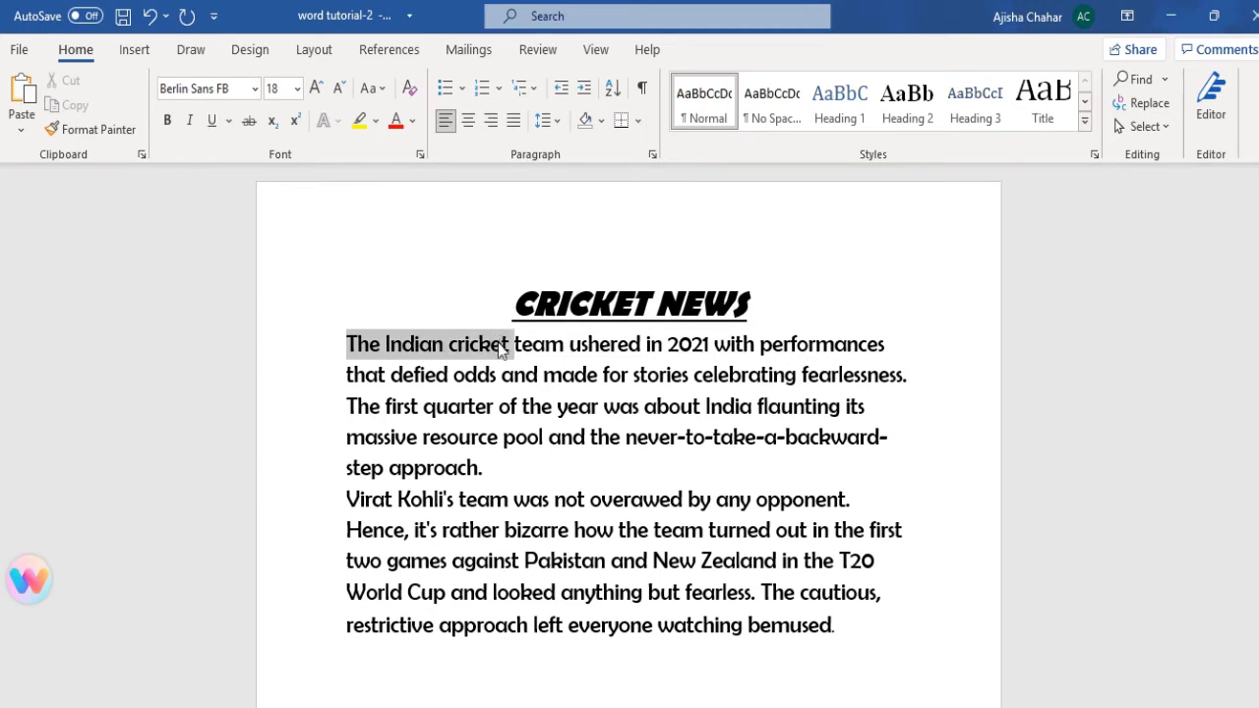
pyautogui.click(315, 88)
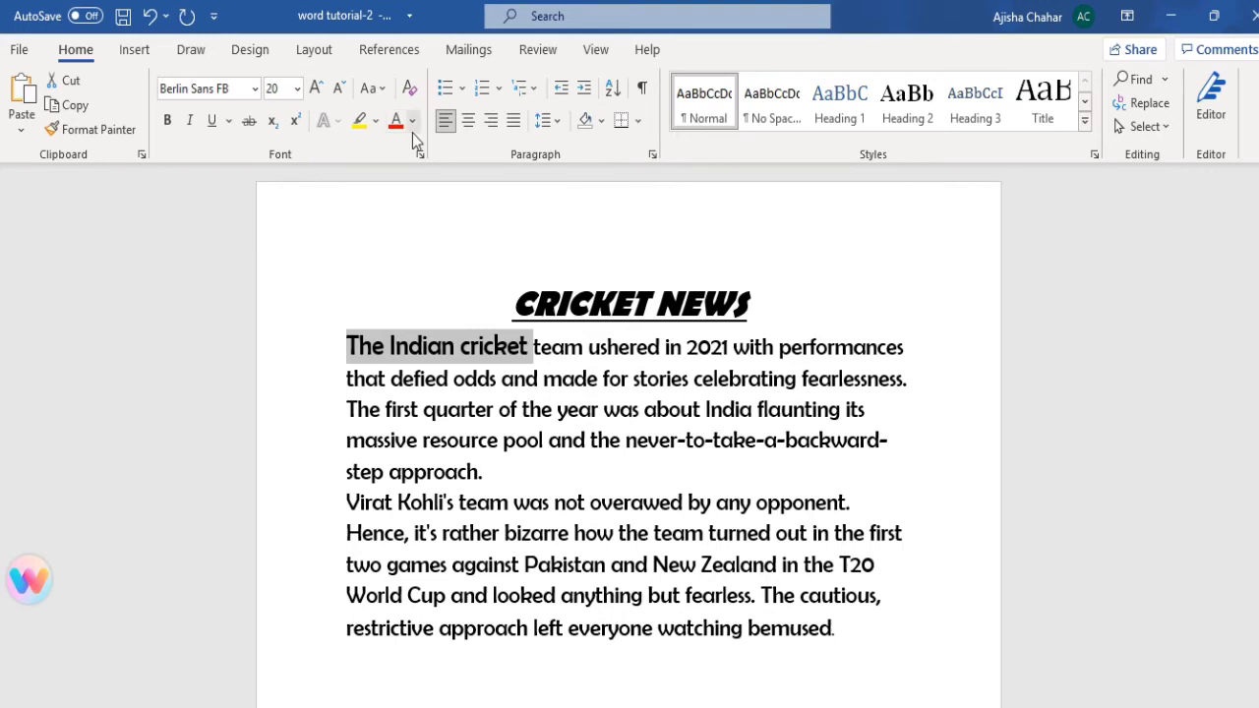
pyautogui.click(339, 91)
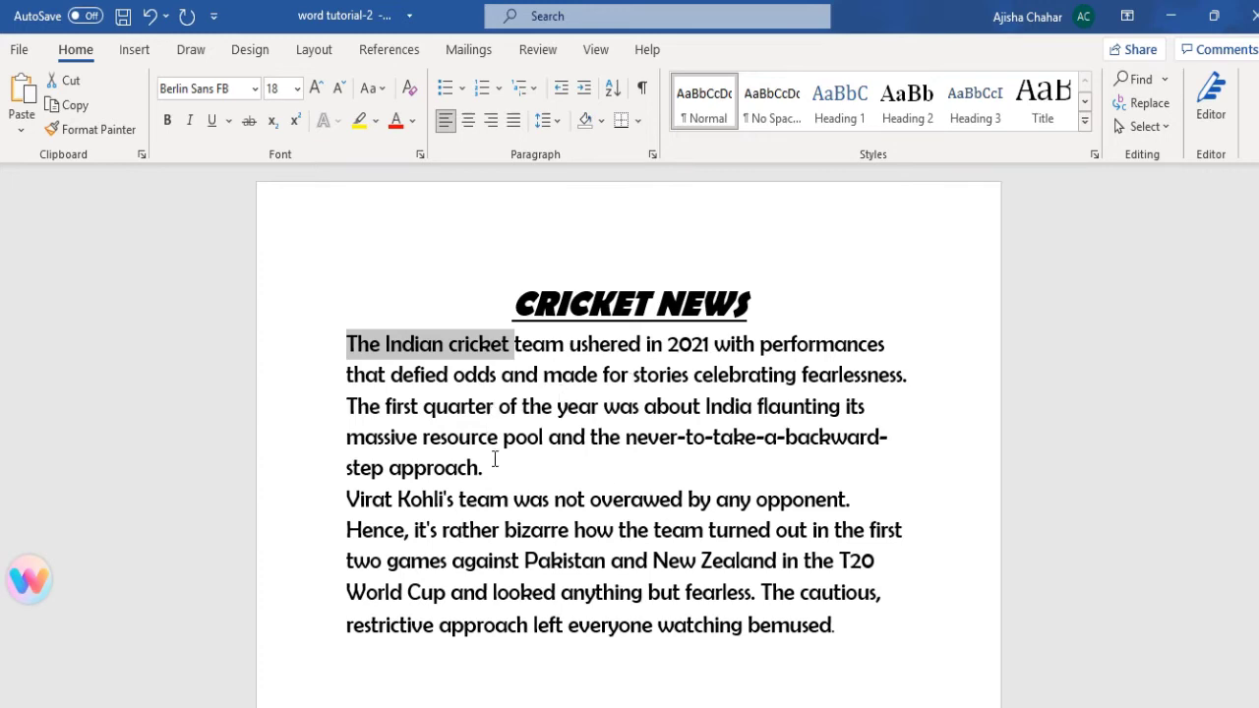
# Step: Increase the font size of "that defied odds" in the first paragraph stepwise to 48
pyautogui.click(499, 380)
pyautogui.moveTo(499, 375); pyautogui.dragTo(348, 378)
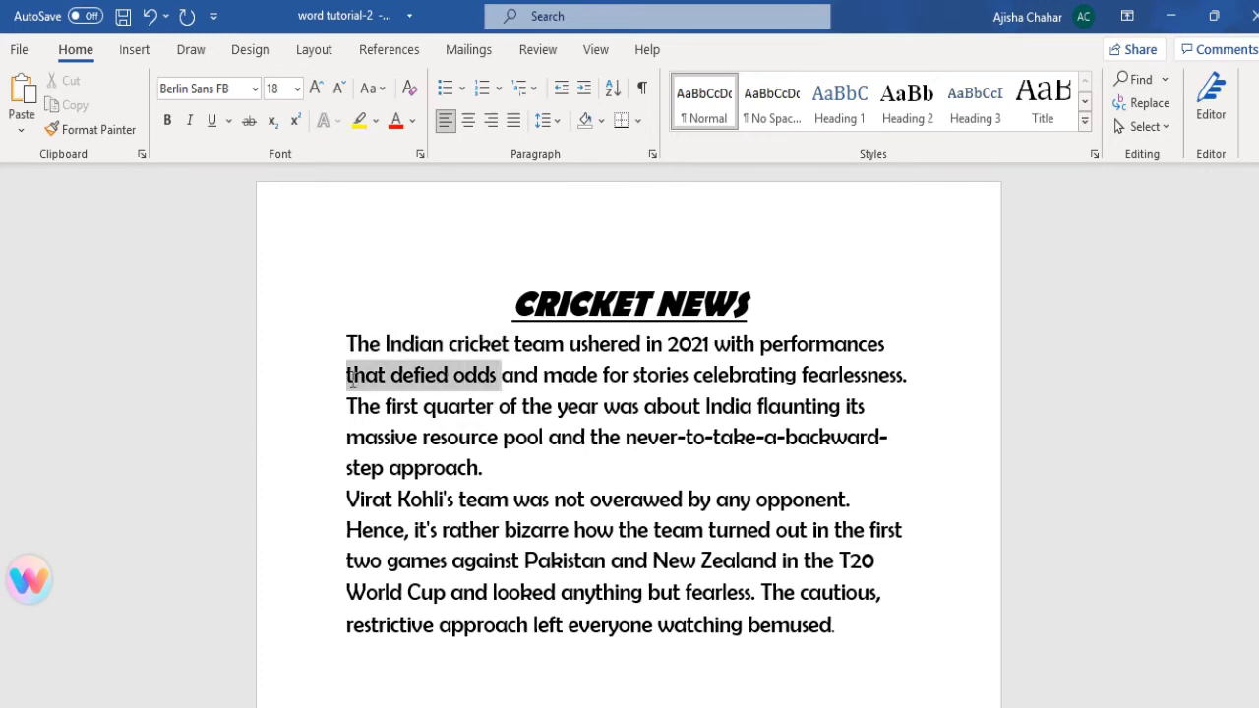
pyautogui.click(316, 91)
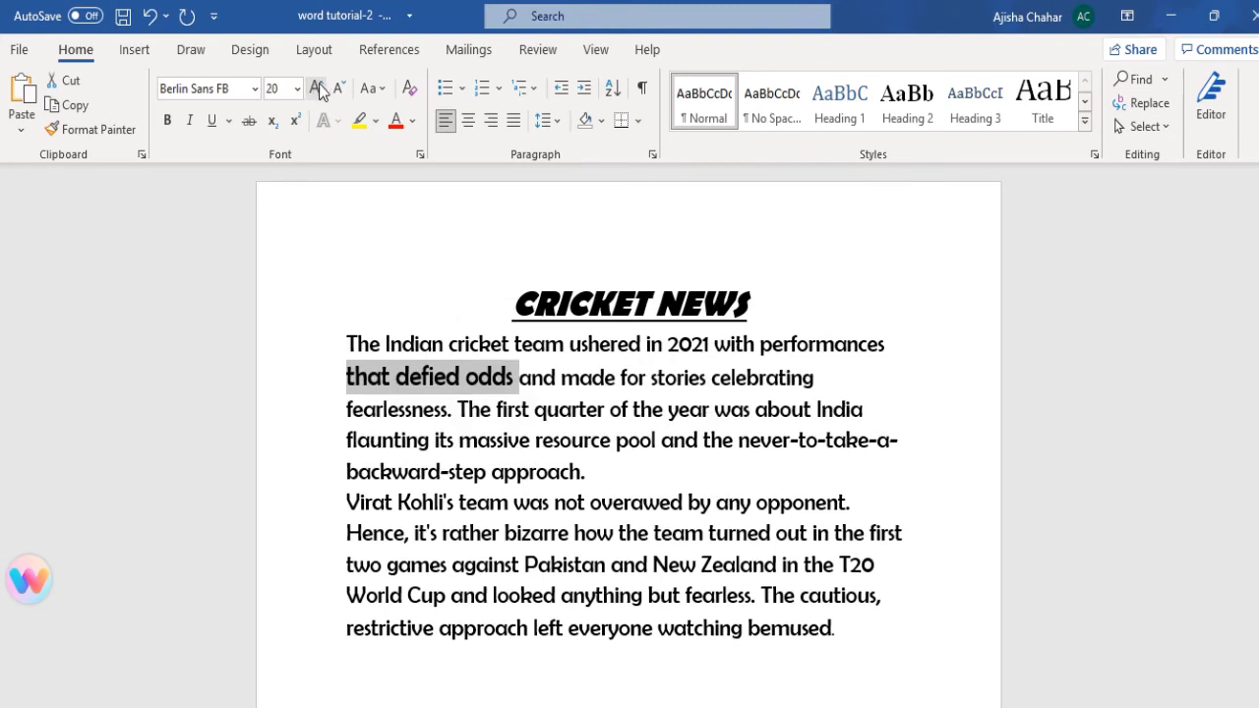
pyautogui.click(317, 90)
pyautogui.click(316, 90)
pyautogui.click(316, 90)
pyautogui.click(316, 89)
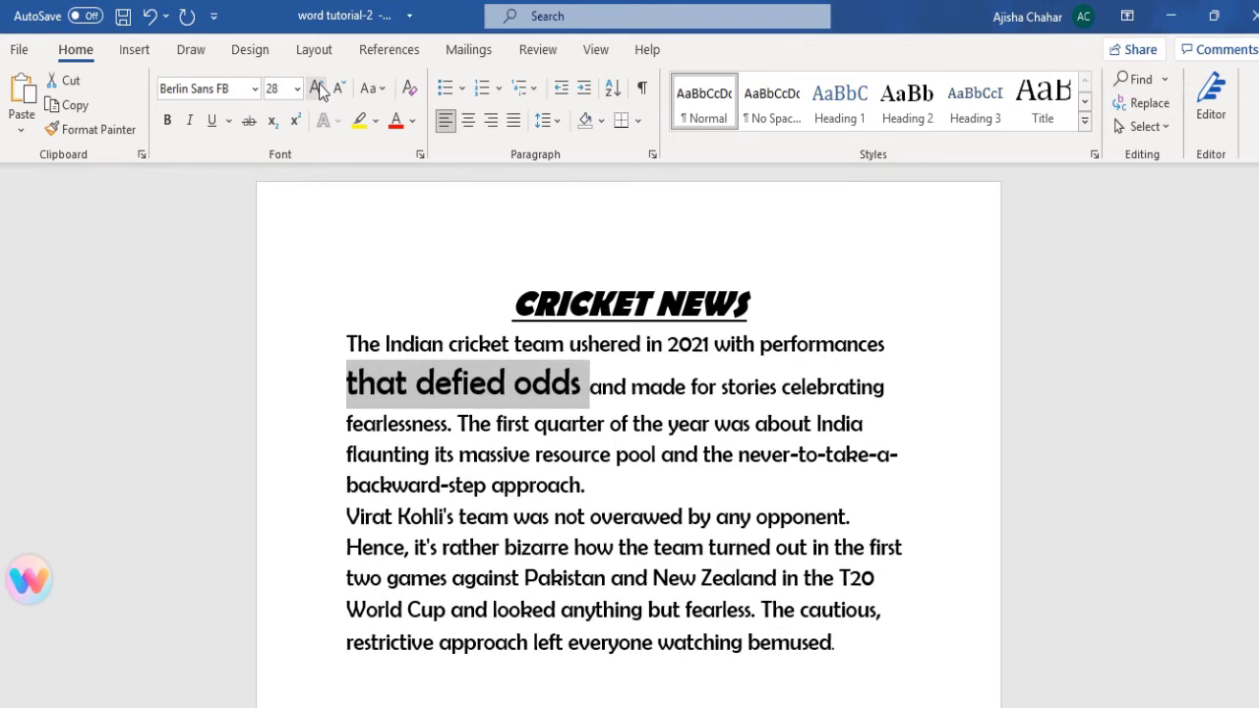
pyautogui.click(316, 90)
pyautogui.click(315, 90)
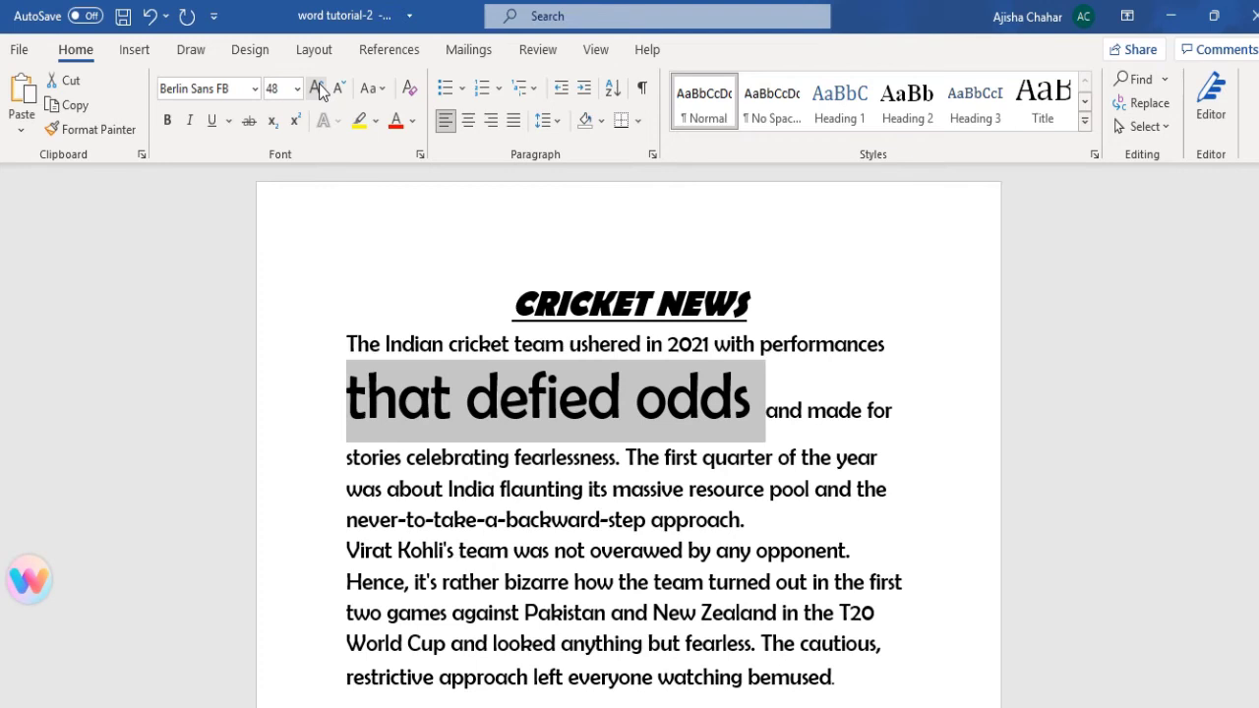
# Step: Decrease the font size of "that defied odds" stepwise to 14, then raise it to 18
pyautogui.click(339, 90)
pyautogui.click(340, 90)
pyautogui.click(339, 90)
pyautogui.click(339, 89)
pyautogui.click(339, 90)
pyautogui.click(340, 90)
pyautogui.click(339, 90)
pyautogui.click(339, 90)
pyautogui.click(339, 90)
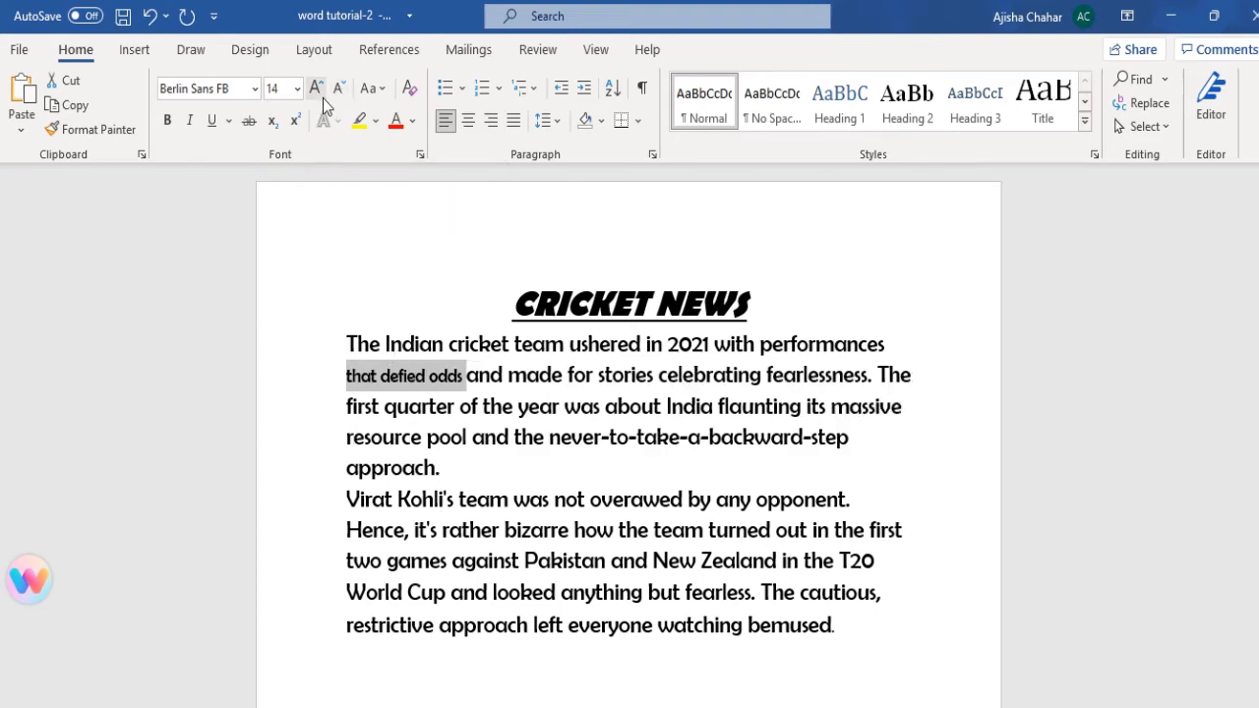
pyautogui.click(320, 93)
pyautogui.click(320, 94)
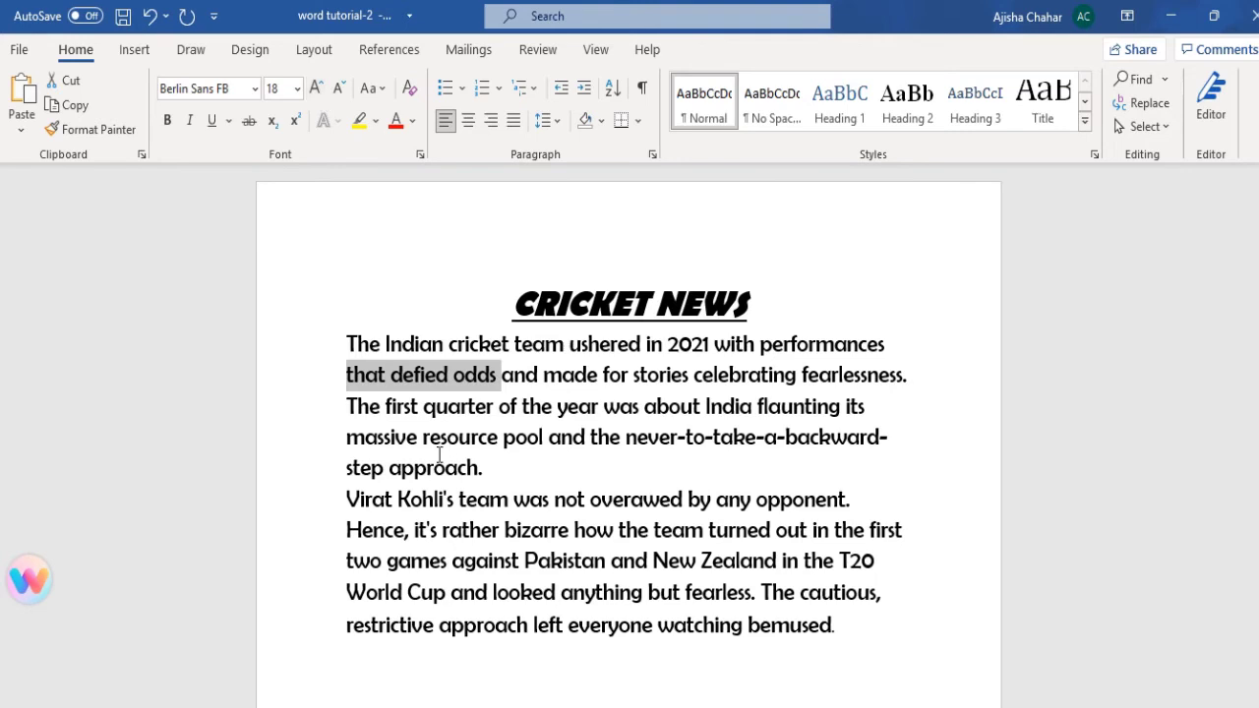
pyautogui.click(473, 411)
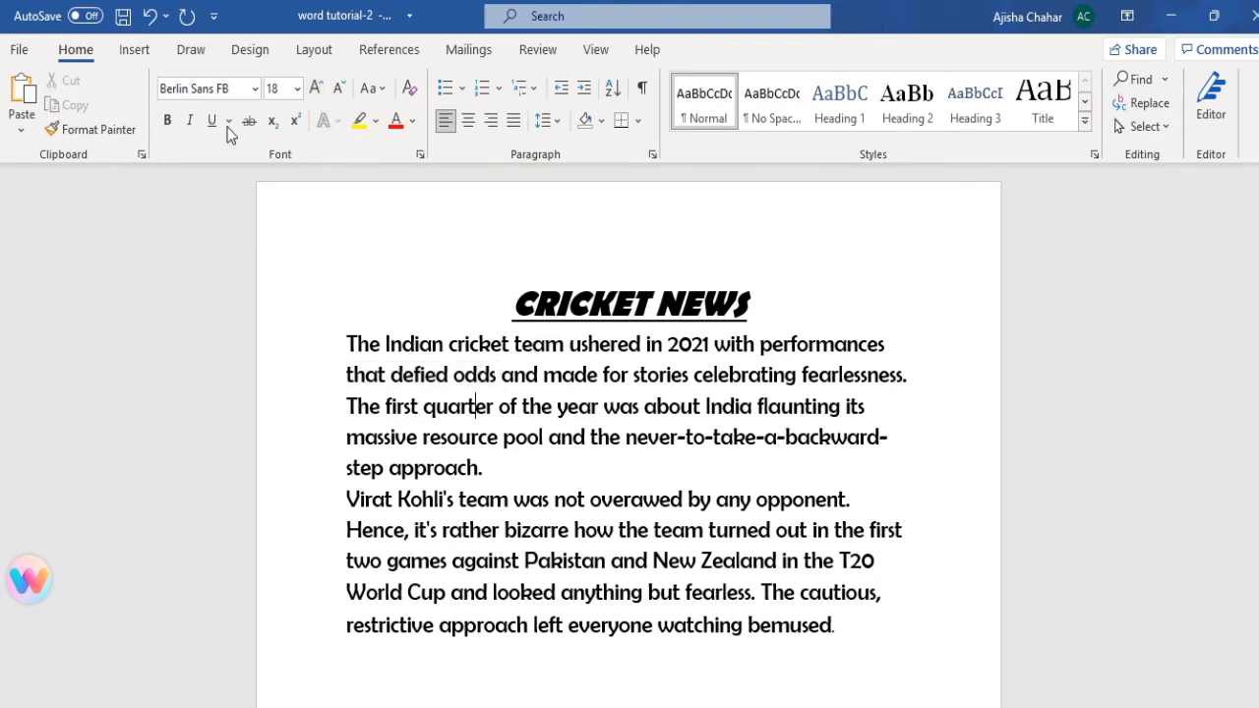
pyautogui.click(277, 90)
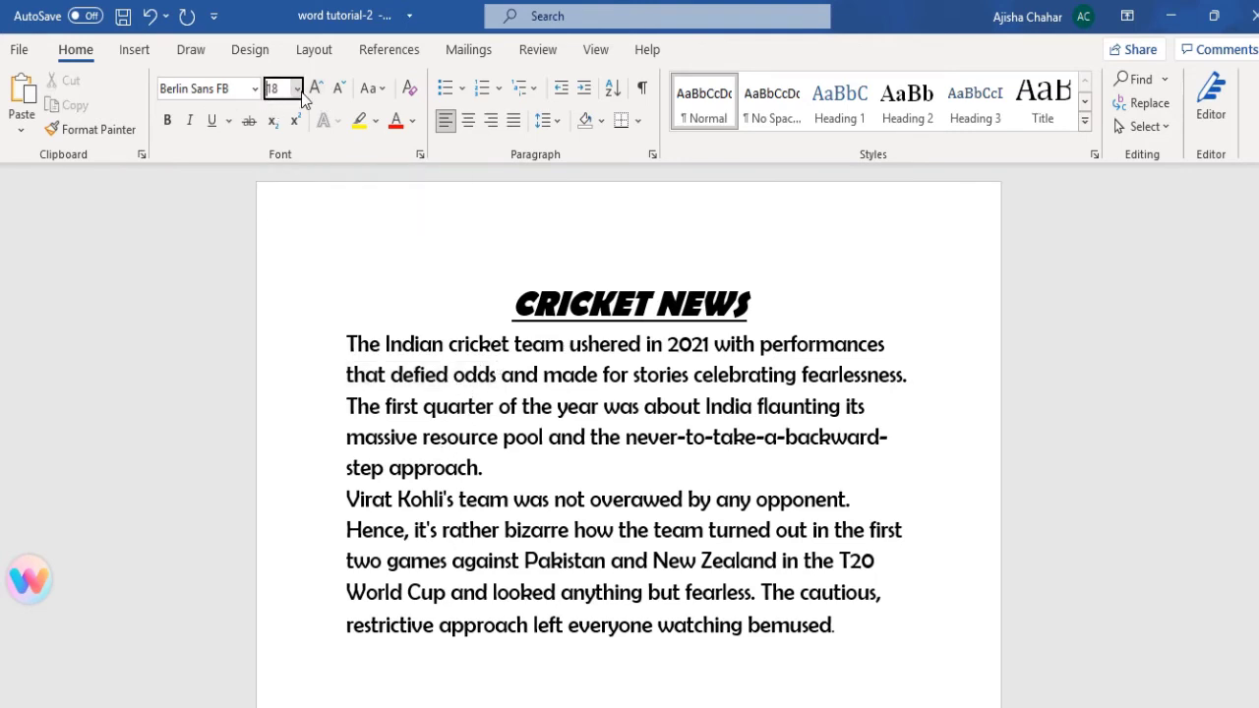
pyautogui.click(295, 90)
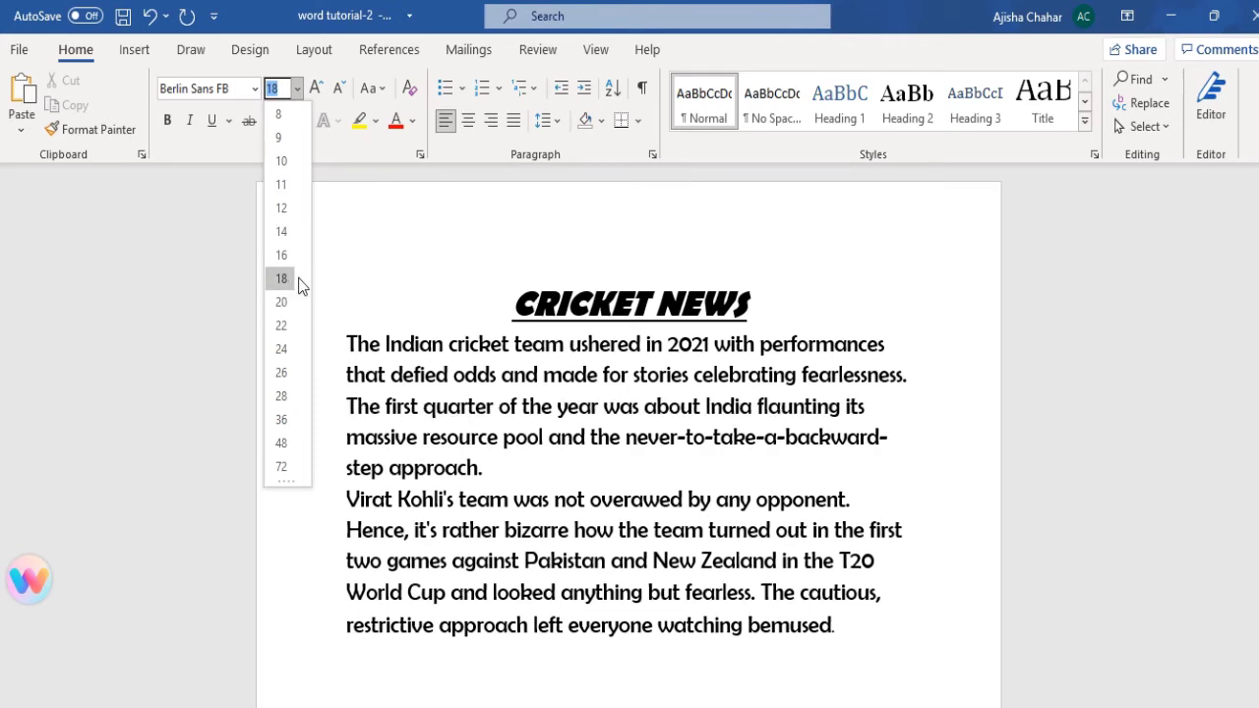
pyautogui.click(359, 271)
pyautogui.click(449, 372)
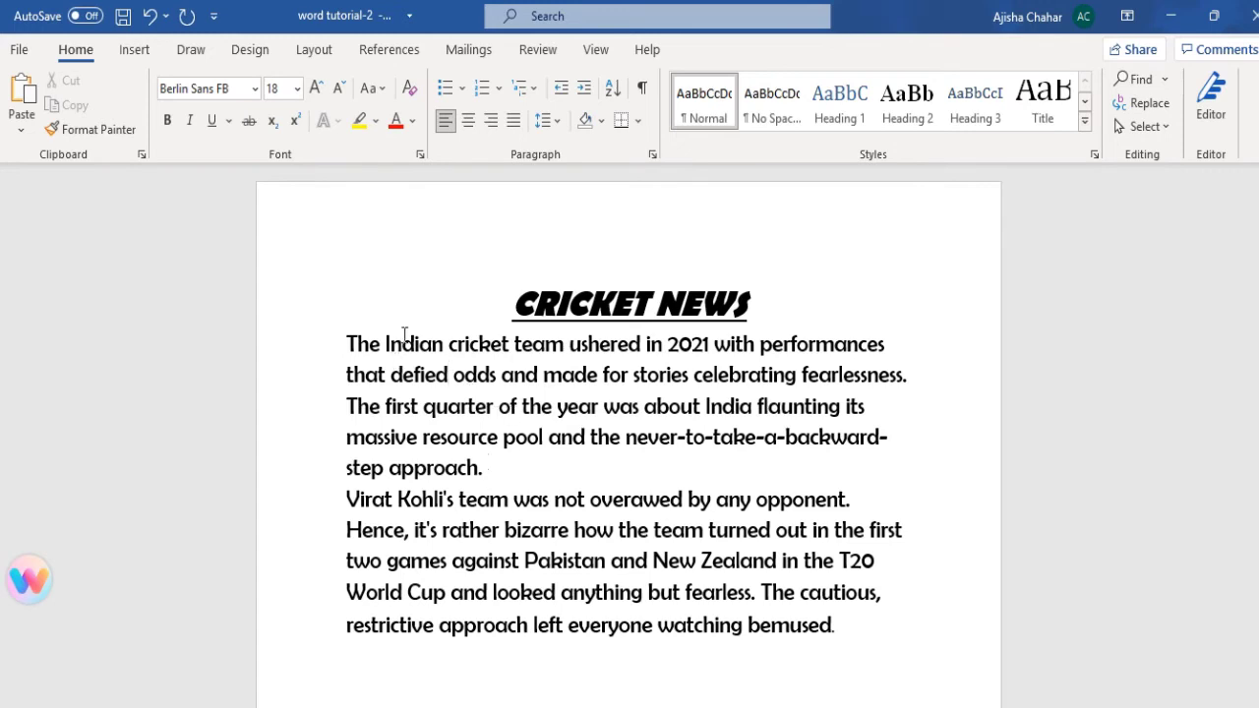
# Step: Increase the font size of "The Indian cricket" to 20, undo the change, and increase it to 20 again
pyautogui.moveTo(512, 344); pyautogui.dragTo(339, 343)
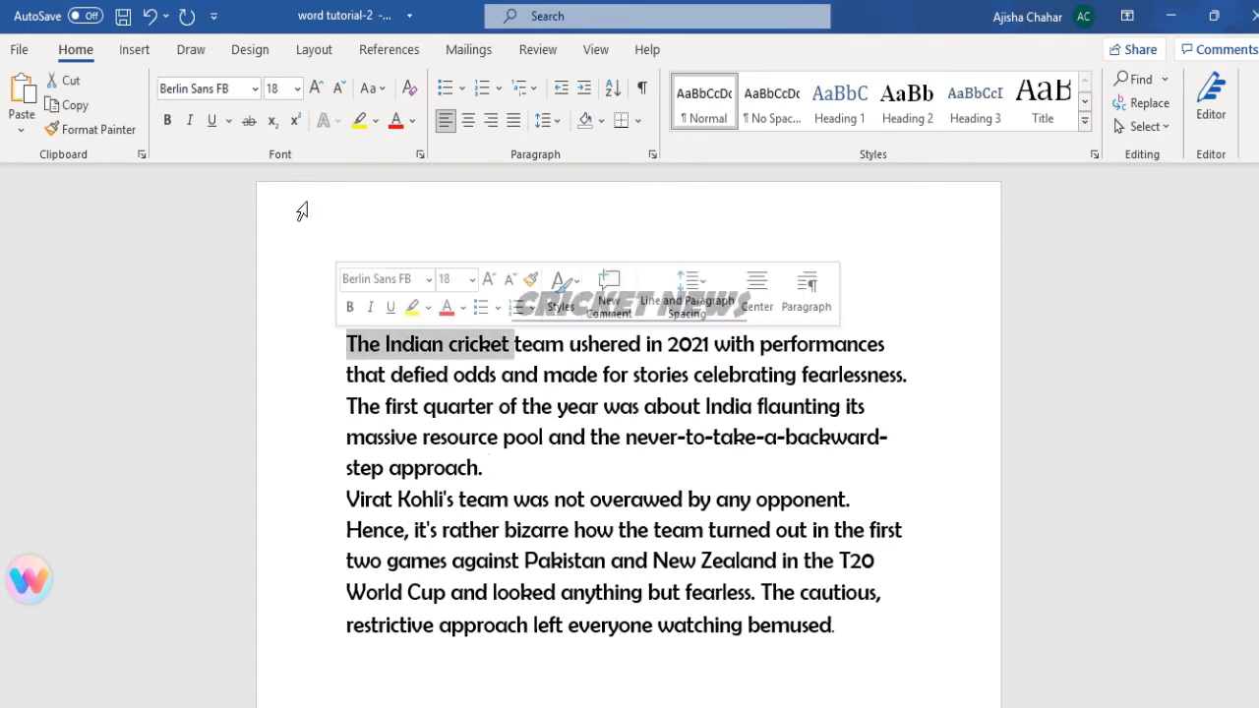
pyautogui.click(314, 88)
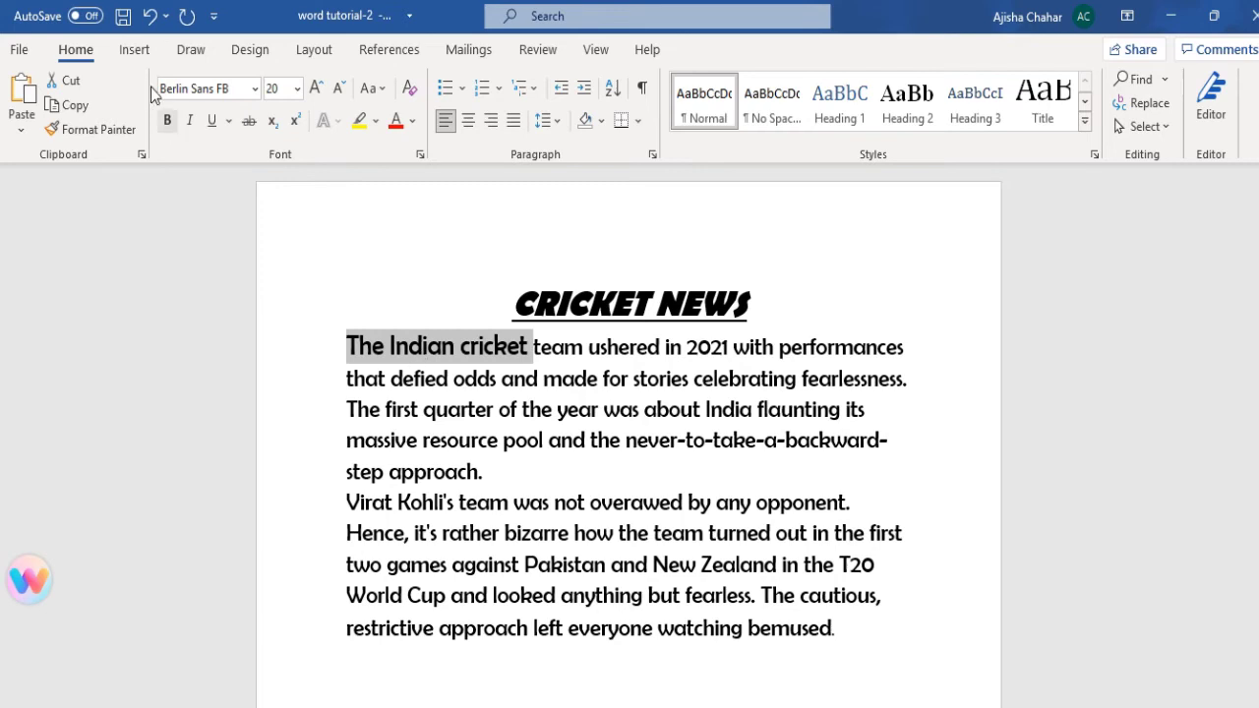
pyautogui.click(150, 16)
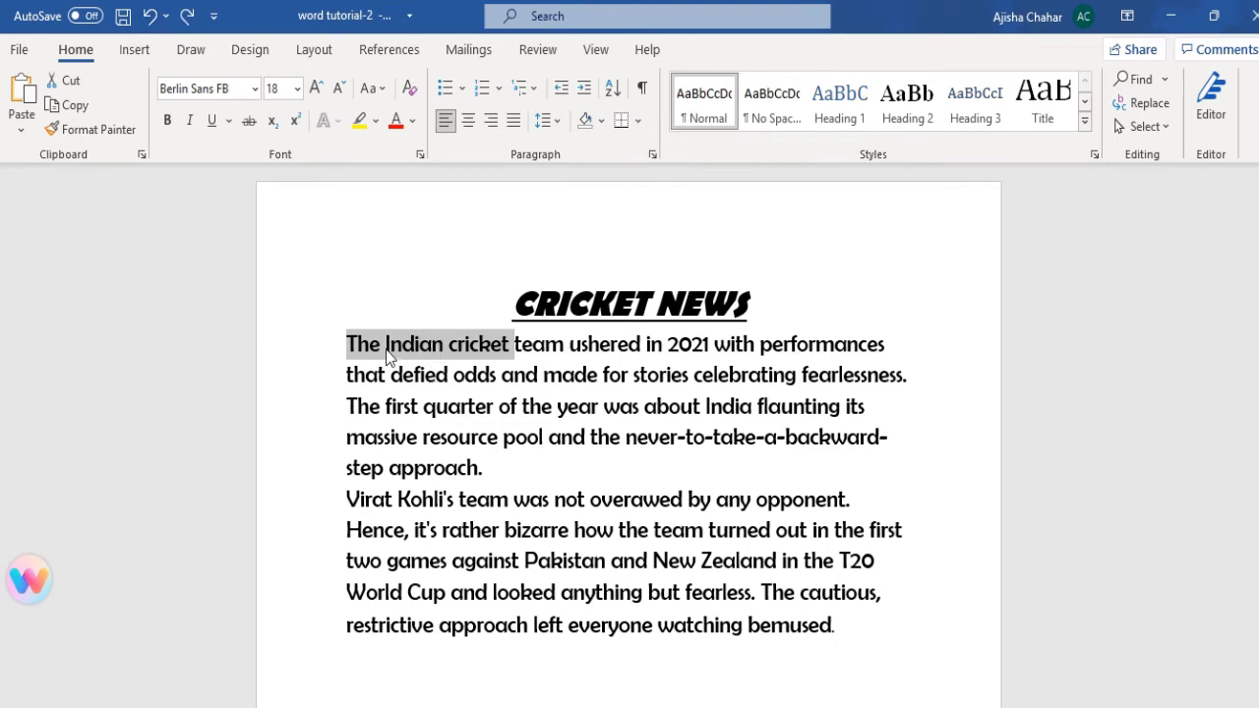
pyautogui.click(314, 88)
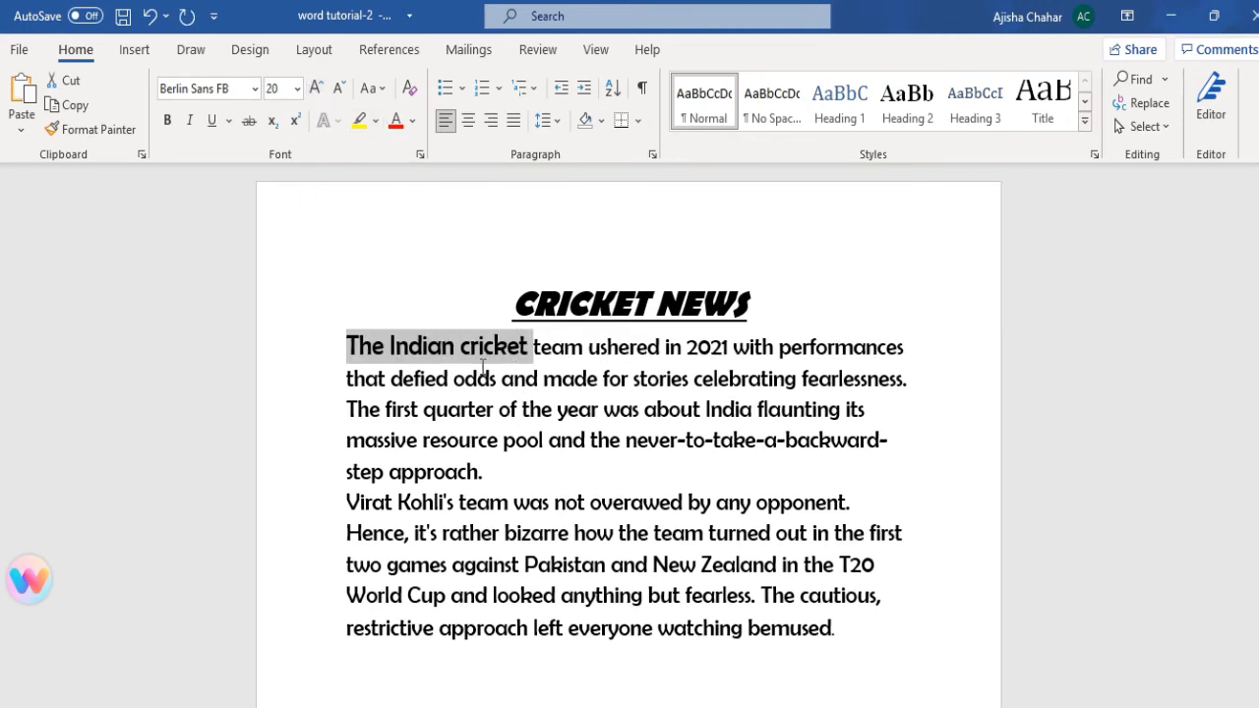
# Step: Clear all formatting from "The Indian cricket" and compare its font with the rest of the first paragraph
pyautogui.click(411, 98)
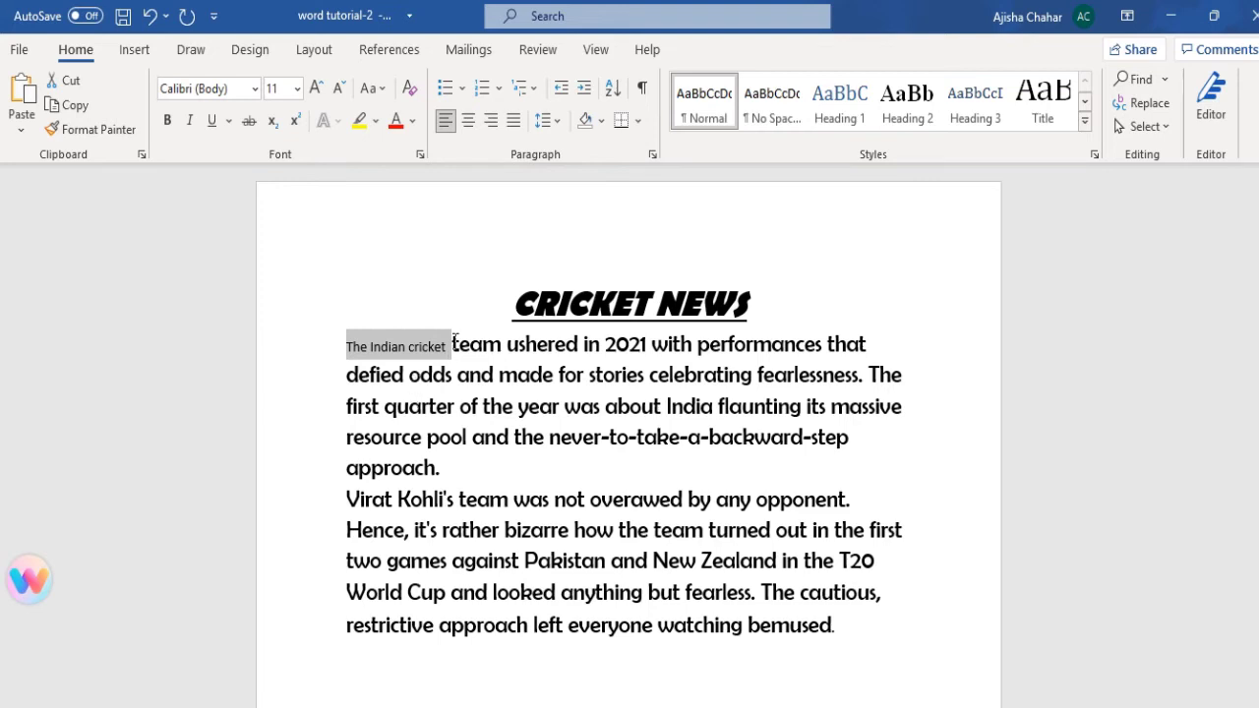
pyautogui.click(404, 375)
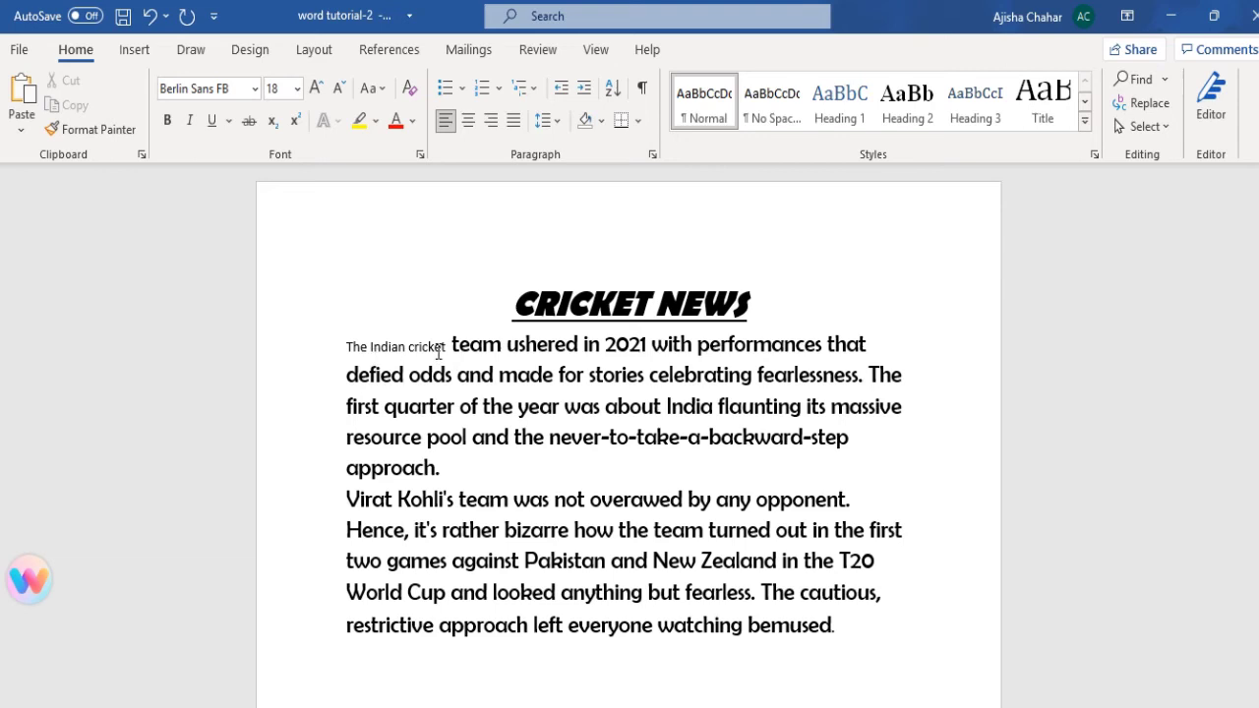
pyautogui.moveTo(449, 351); pyautogui.dragTo(348, 354)
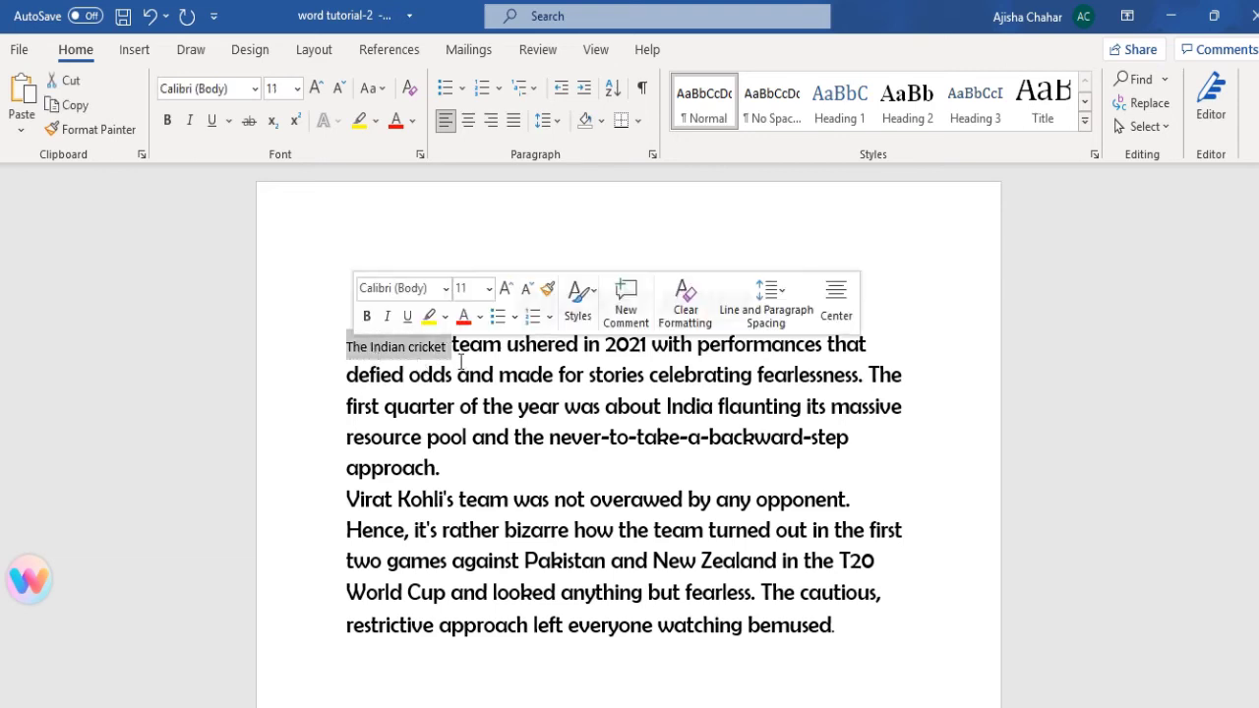
pyautogui.moveTo(461, 356); pyautogui.dragTo(480, 460)
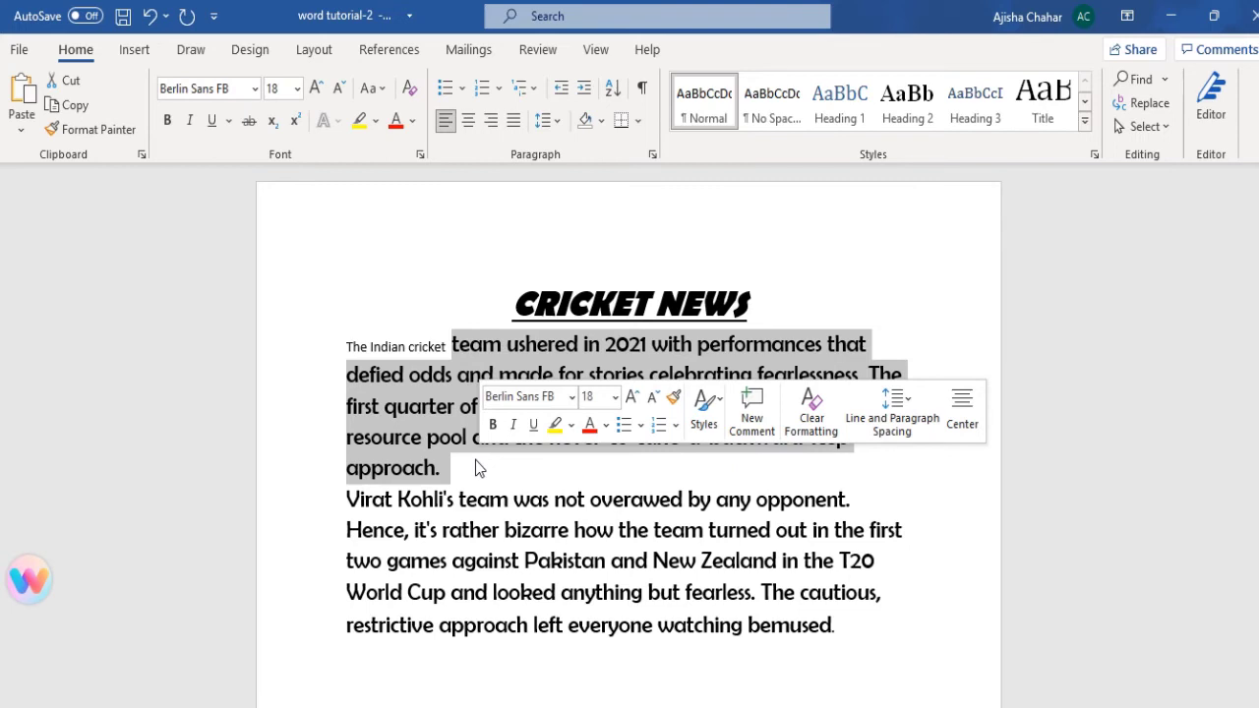
pyautogui.click(418, 351)
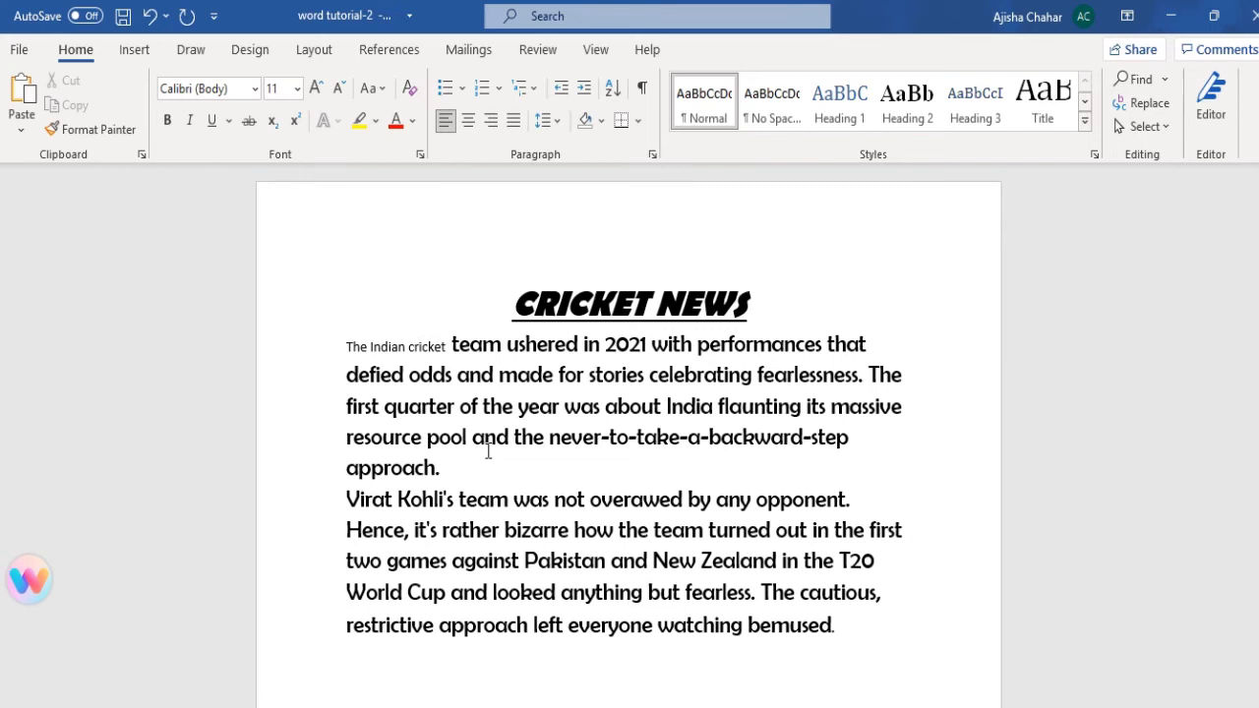
# Step: Copy the formatting of the first paragraph's remaining text onto "The Indian cricket" with Format Painter
pyautogui.moveTo(453, 344); pyautogui.dragTo(470, 374)
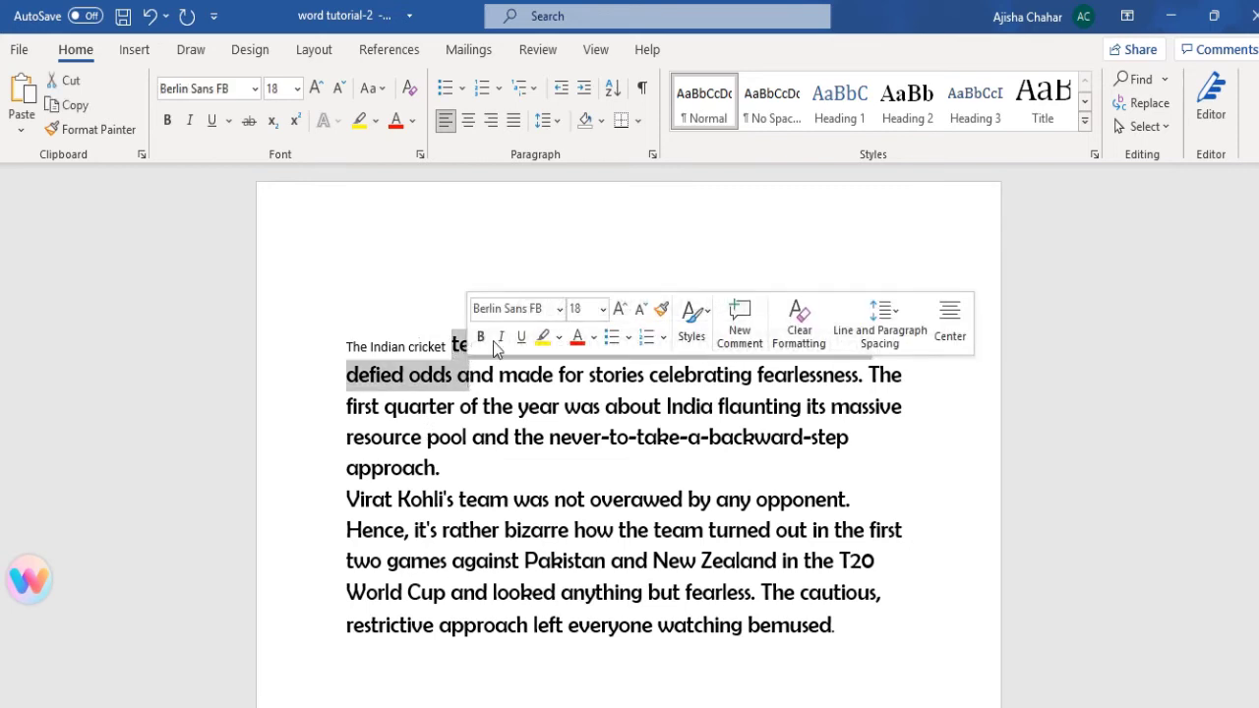
pyautogui.click(659, 313)
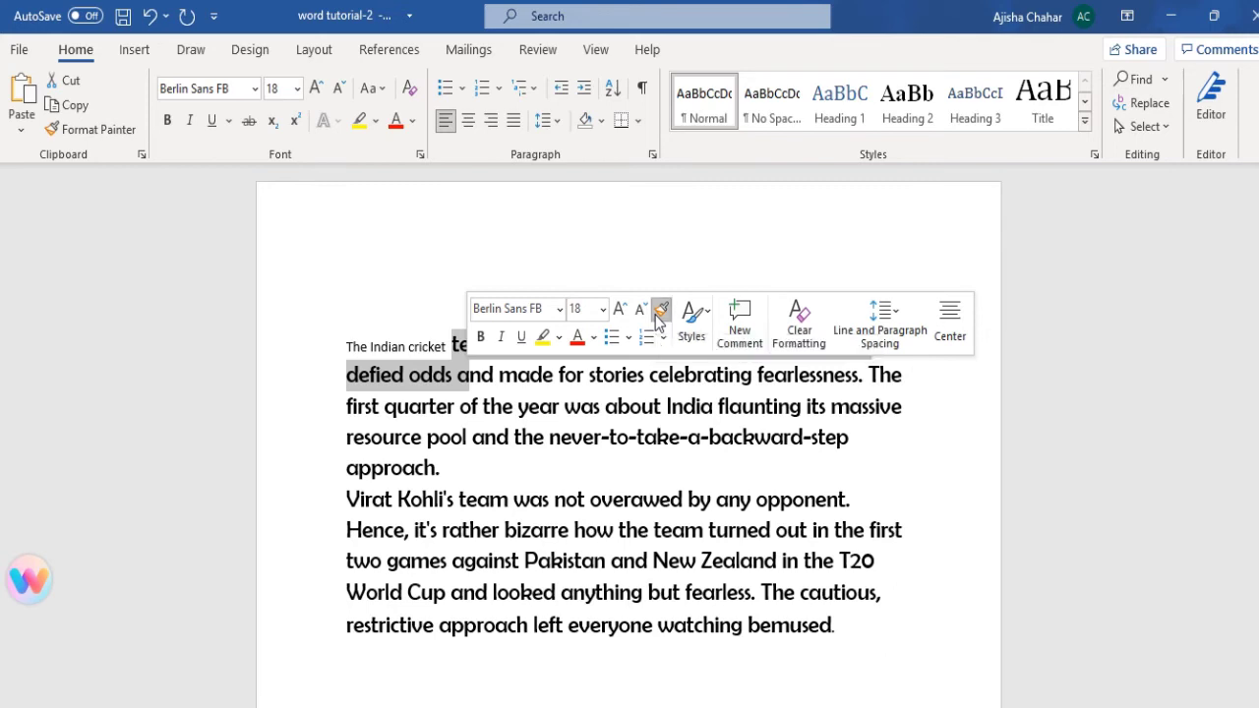
pyautogui.click(348, 342)
pyautogui.moveTo(348, 342)
pyautogui.mouseDown()
pyautogui.moveTo(464, 356)
pyautogui.moveTo(451, 357)
pyautogui.mouseUp()
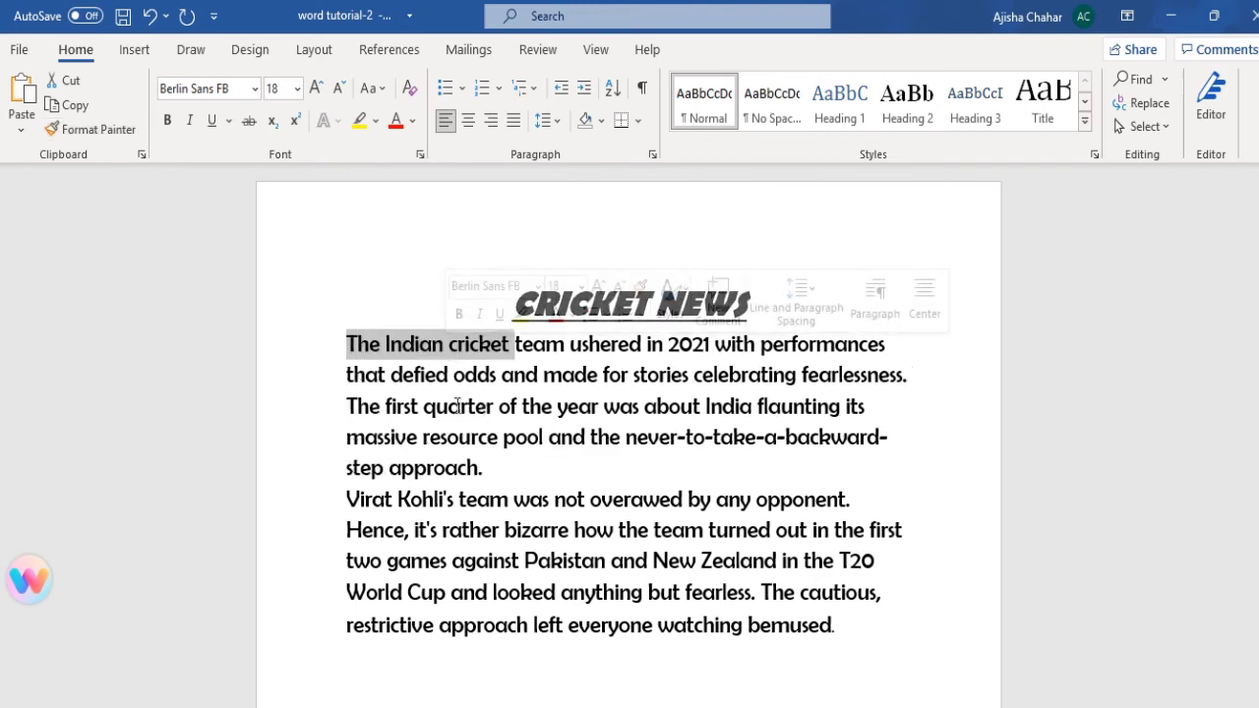
pyautogui.click(458, 405)
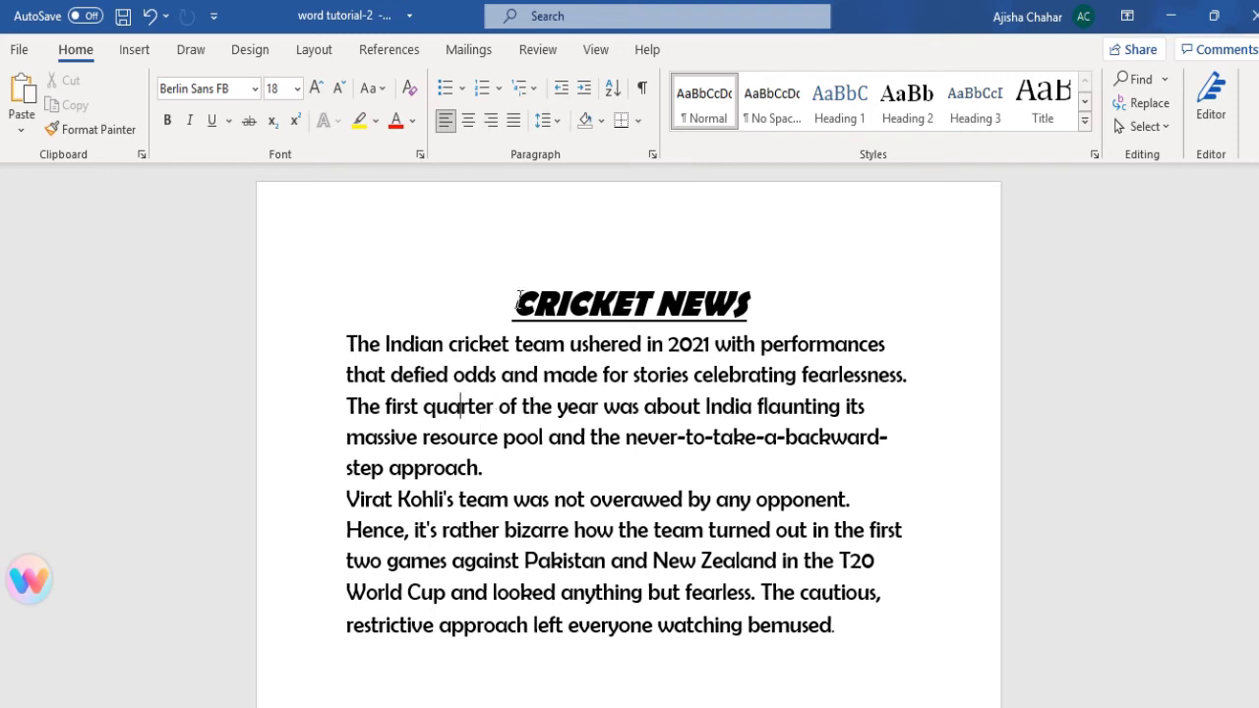
# Step: Change the font color of the title and both body paragraphs to a dark blue theme color
pyautogui.moveTo(518, 301); pyautogui.dragTo(842, 621)
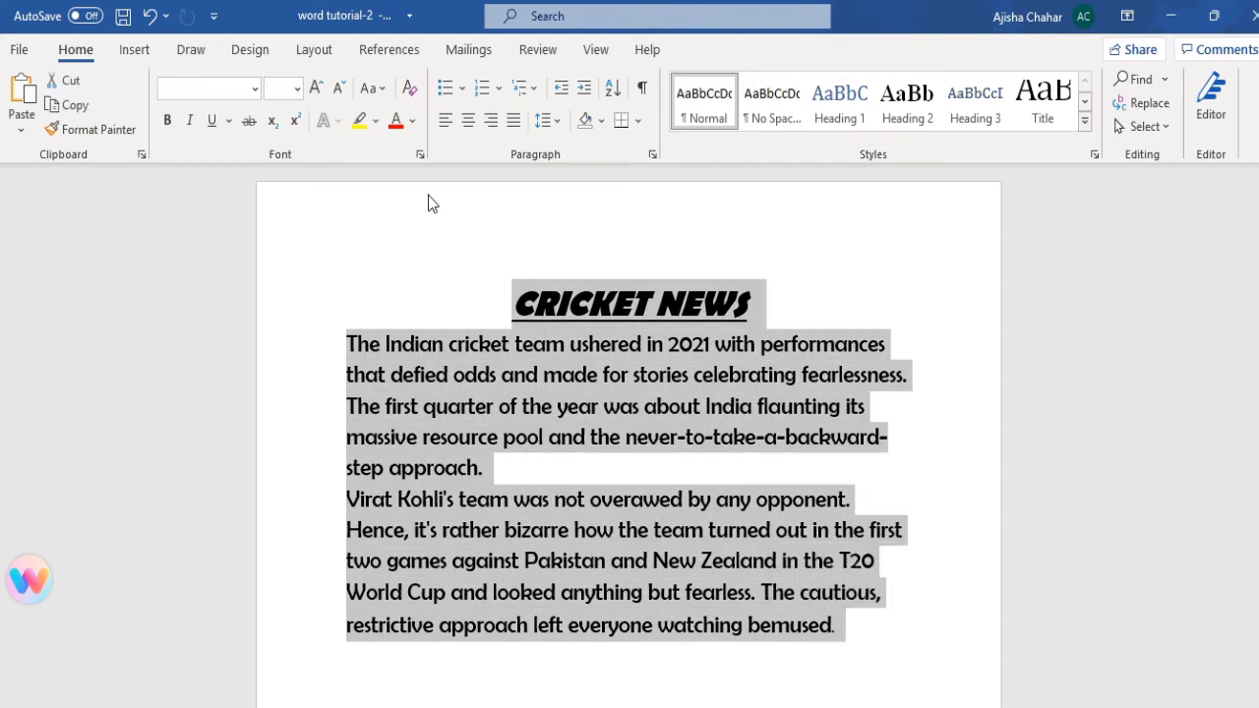
pyautogui.click(412, 121)
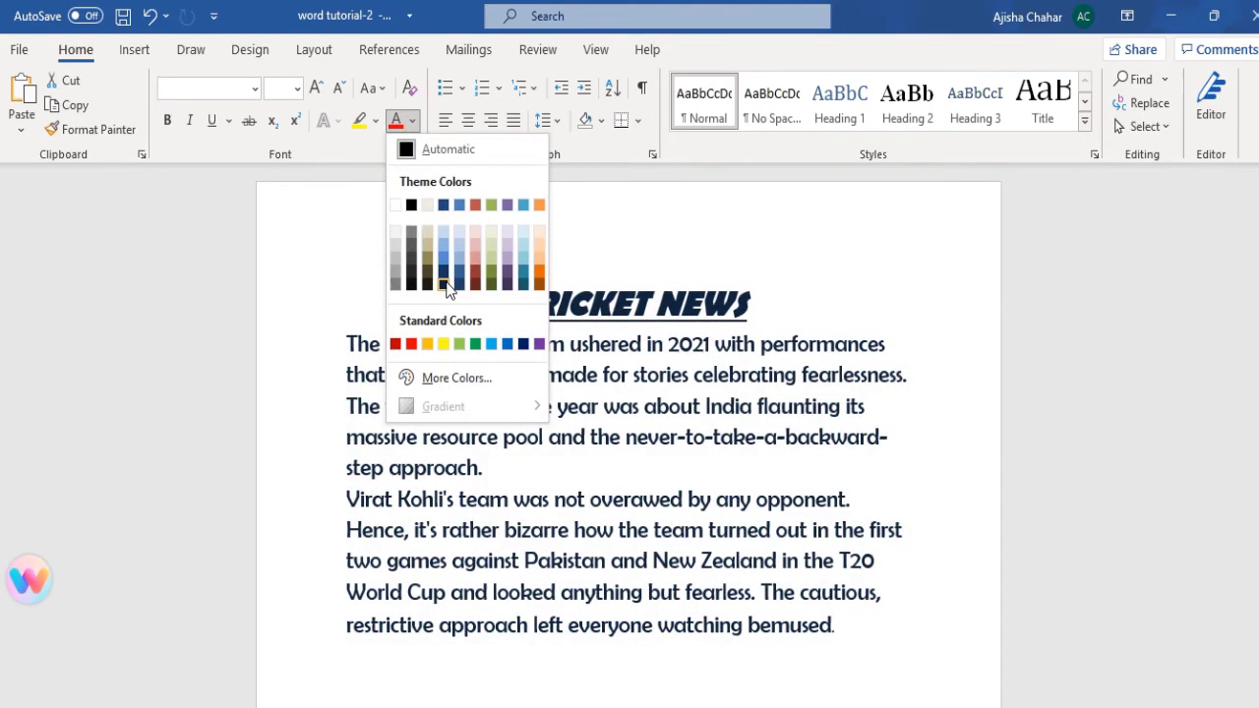
pyautogui.click(446, 278)
pyautogui.hotkey('ctrl', 'a')
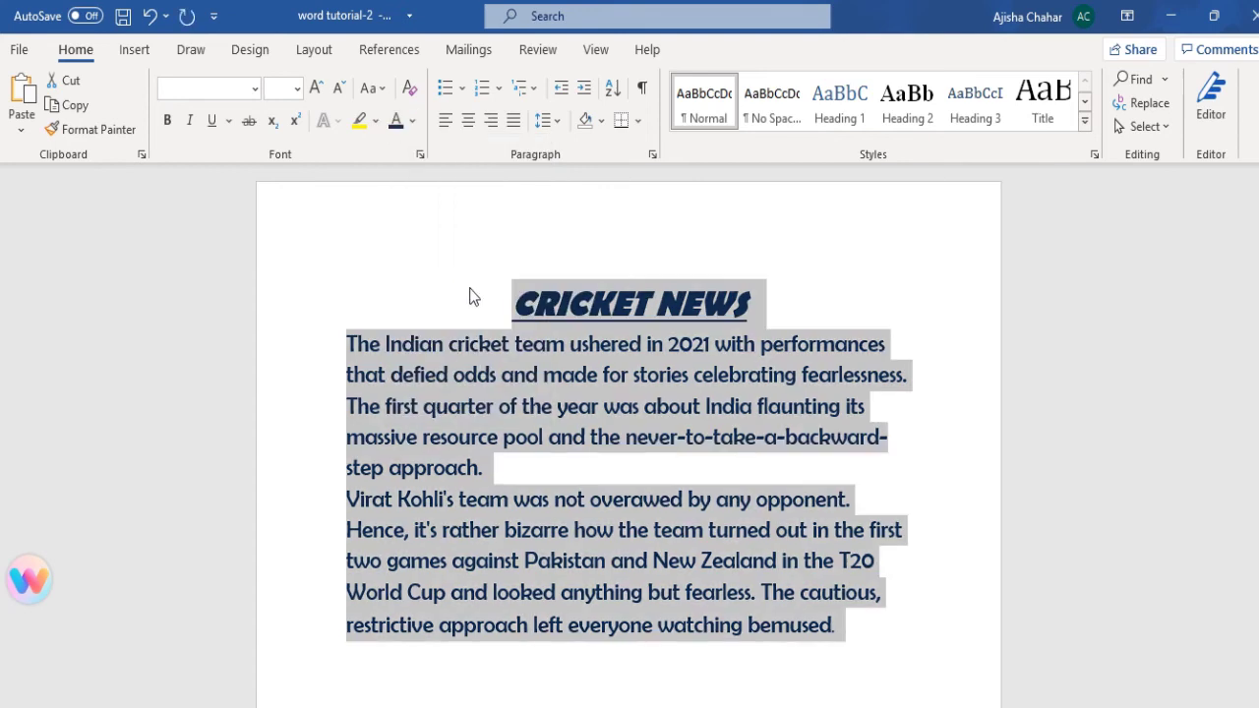
# Step: Highlight the title "CRICKET NEWS" in Bright Green
pyautogui.click(462, 300)
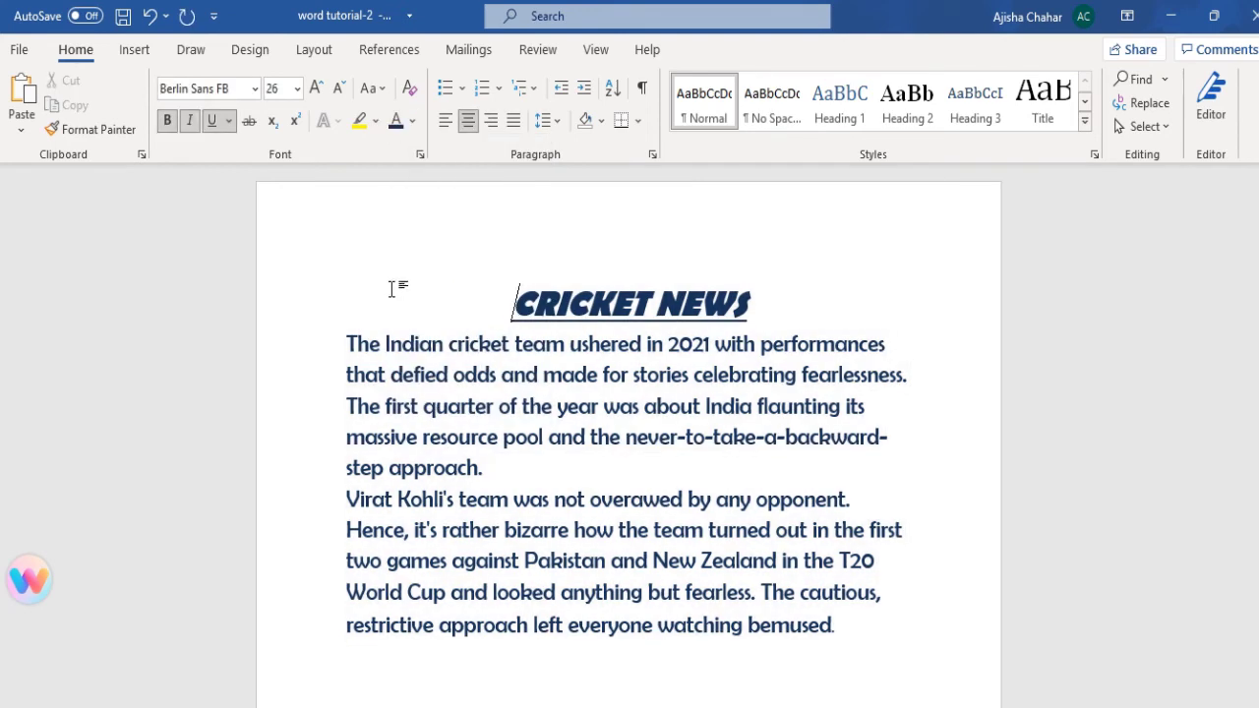
pyautogui.moveTo(401, 292); pyautogui.dragTo(672, 323)
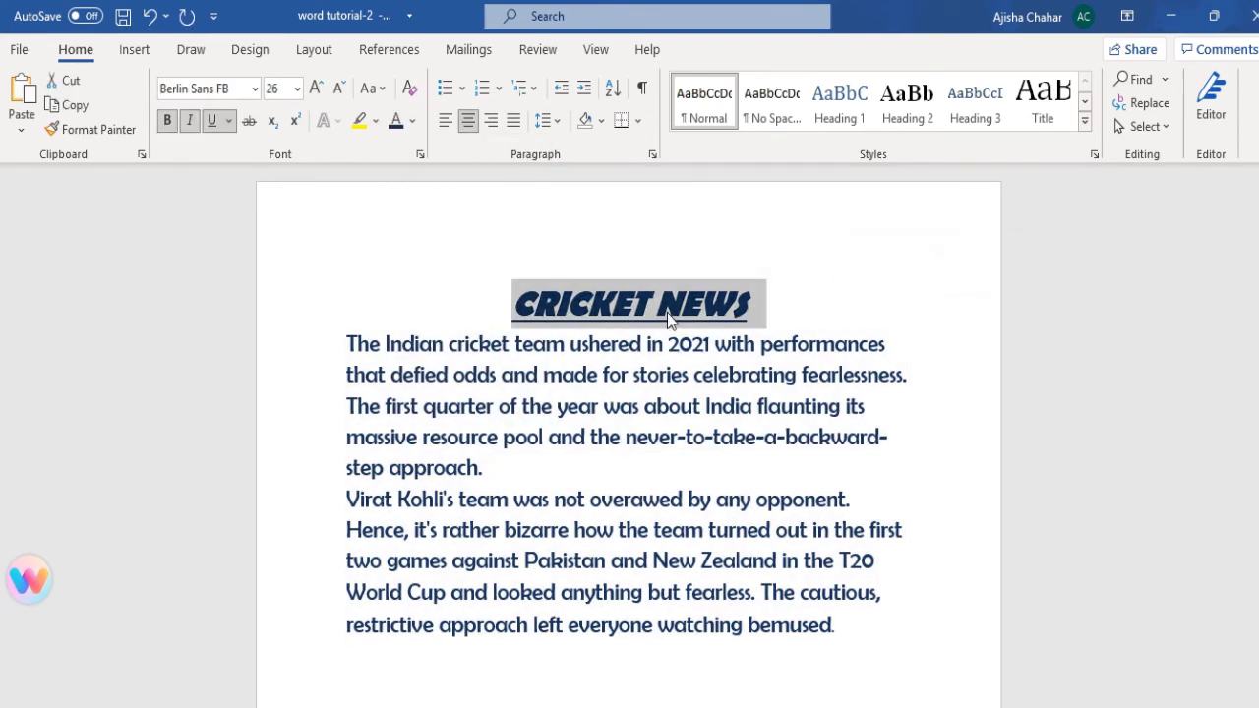
pyautogui.click(373, 122)
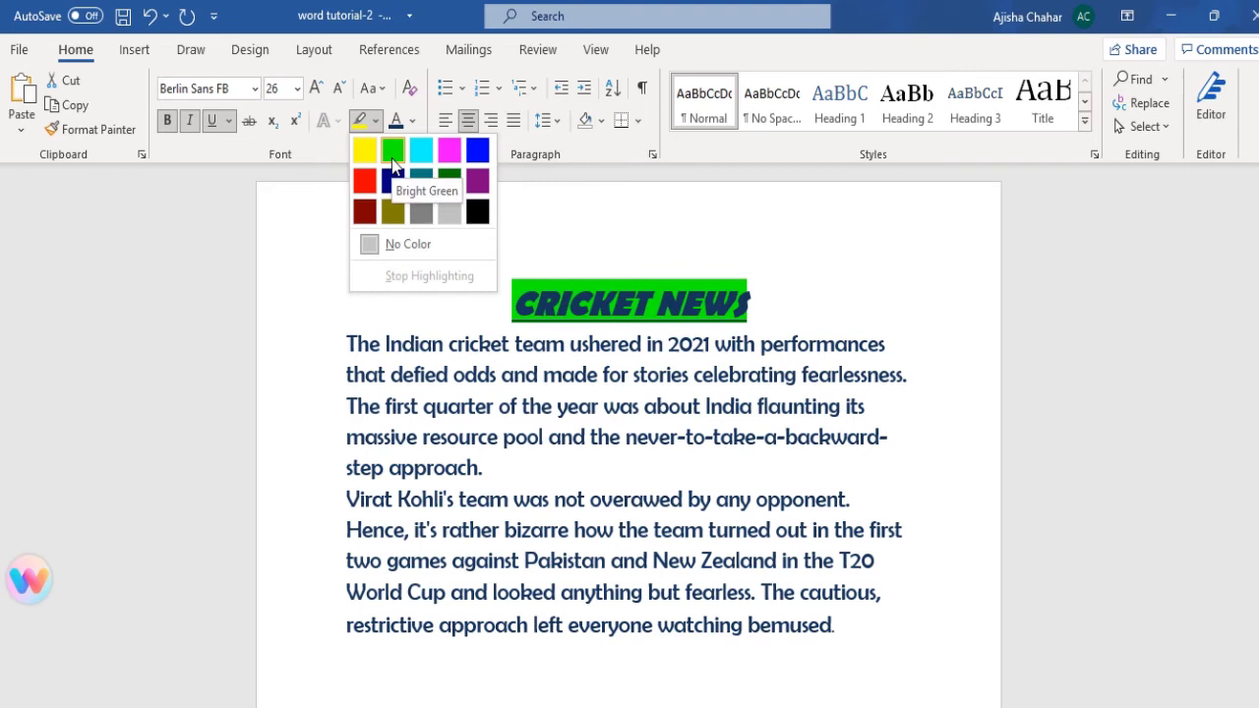
pyautogui.click(392, 158)
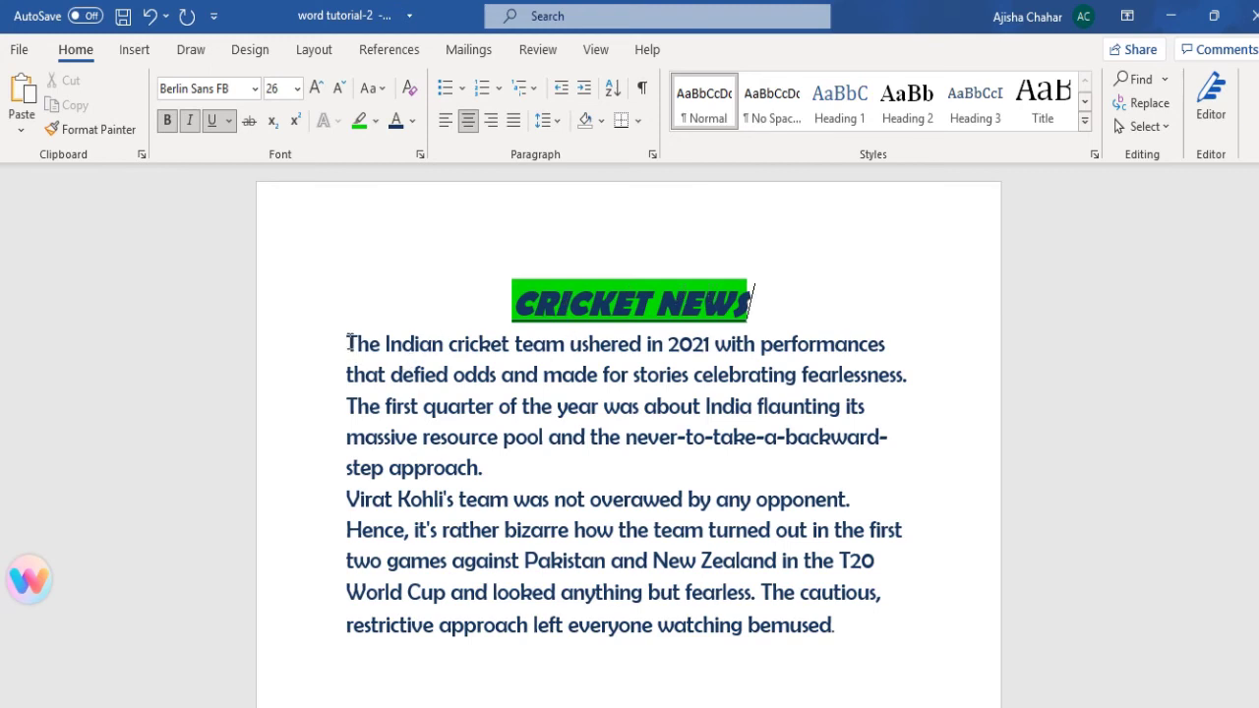
# Step: Copy the title's formatting onto the first paragraph with Format Painter, and undo the change
pyautogui.moveTo(349, 343); pyautogui.dragTo(729, 459)
pyautogui.moveTo(564, 280); pyautogui.dragTo(812, 283)
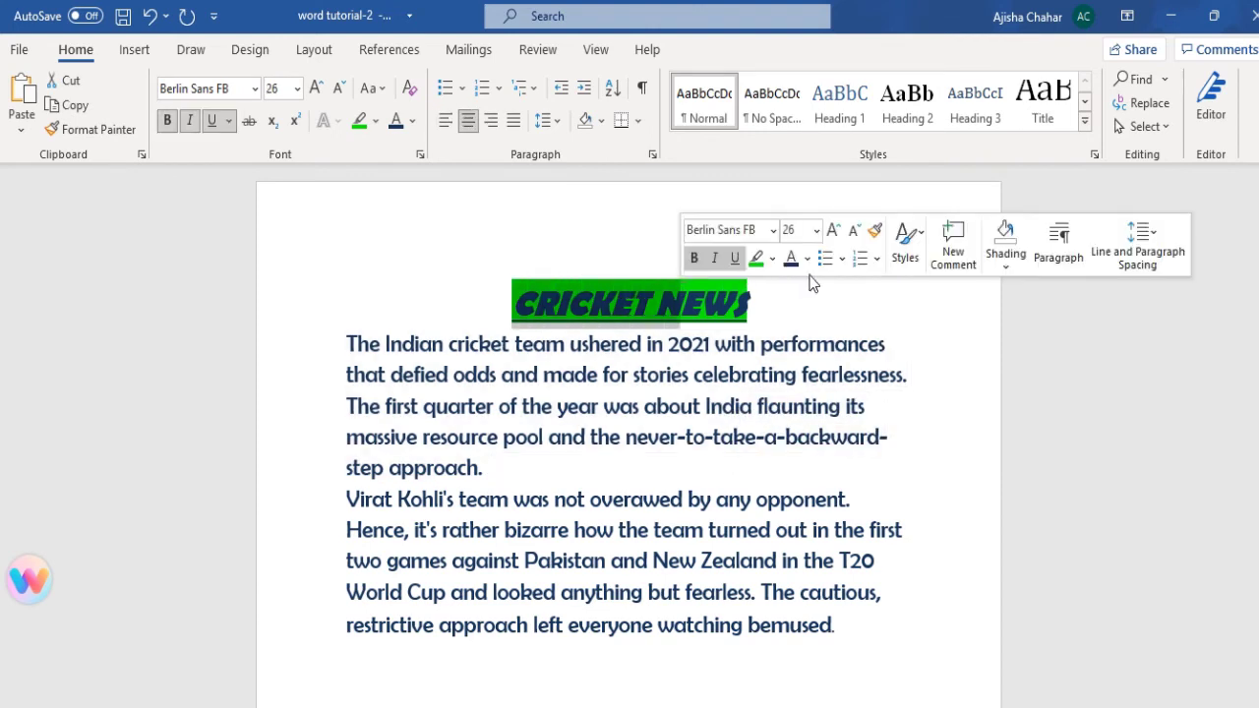
pyautogui.click(873, 231)
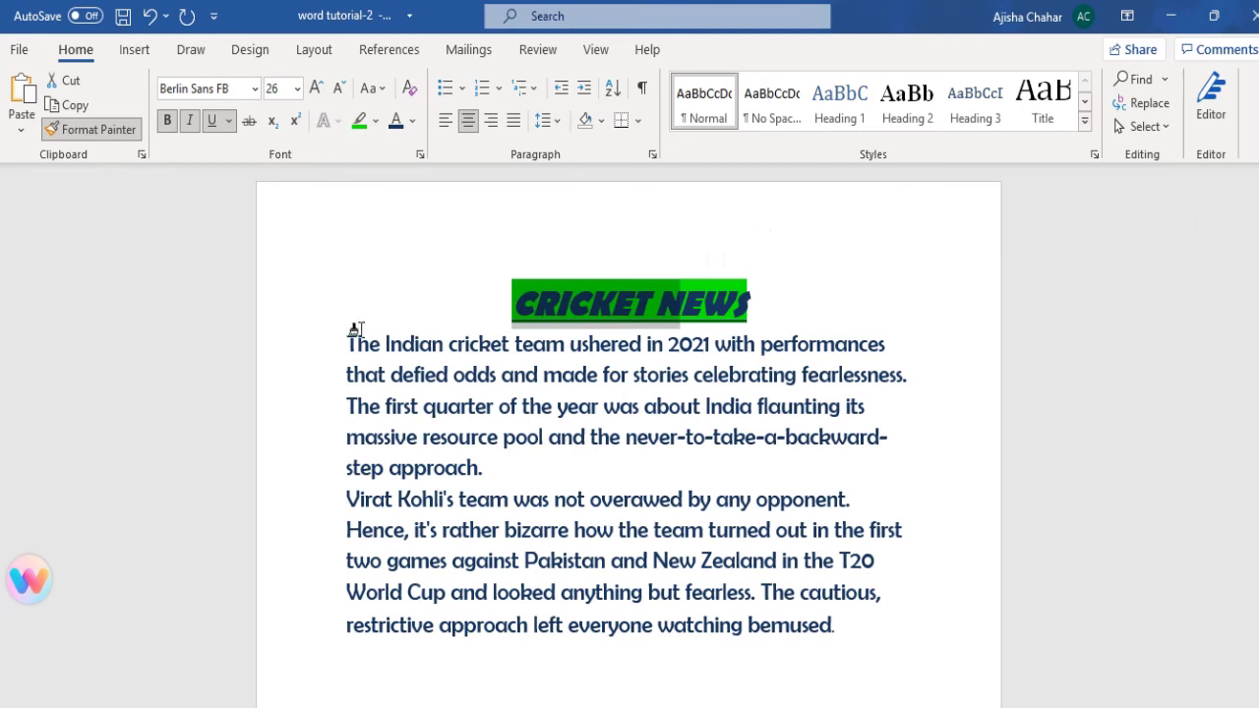
pyautogui.moveTo(349, 340)
pyautogui.mouseDown()
pyautogui.moveTo(497, 436)
pyautogui.moveTo(505, 468)
pyautogui.mouseUp()
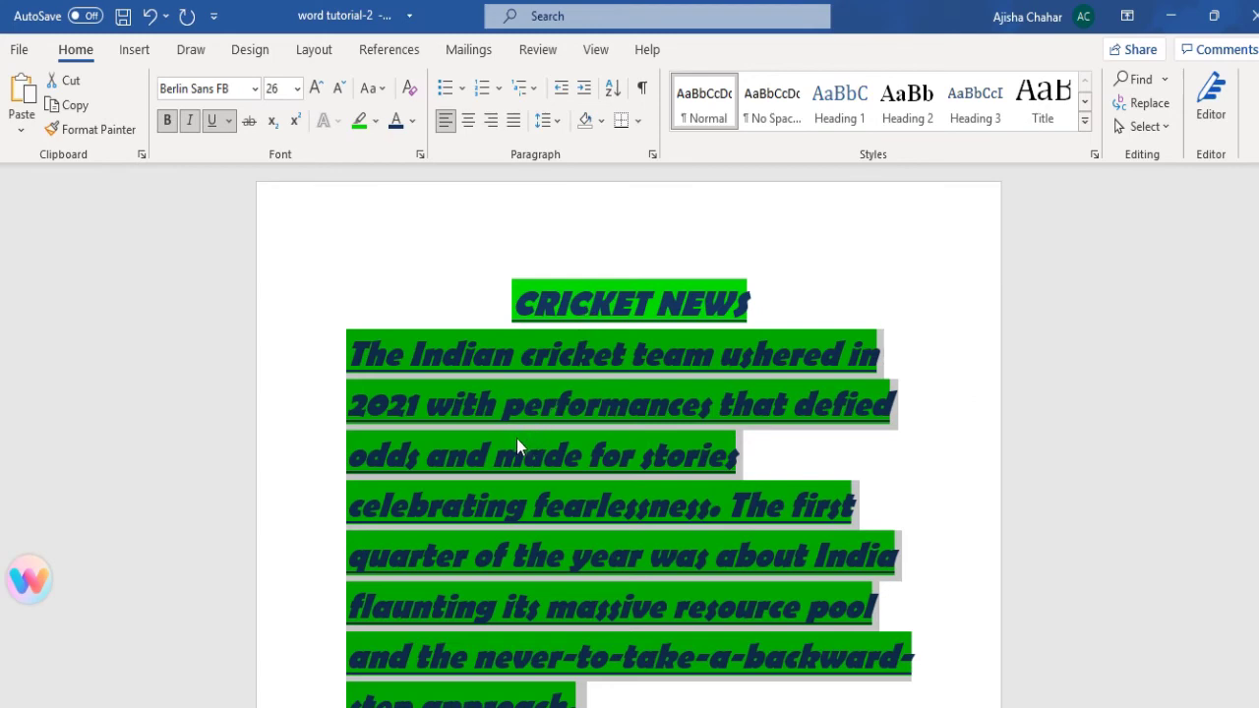
pyautogui.hotkey('ctrl', 'z')
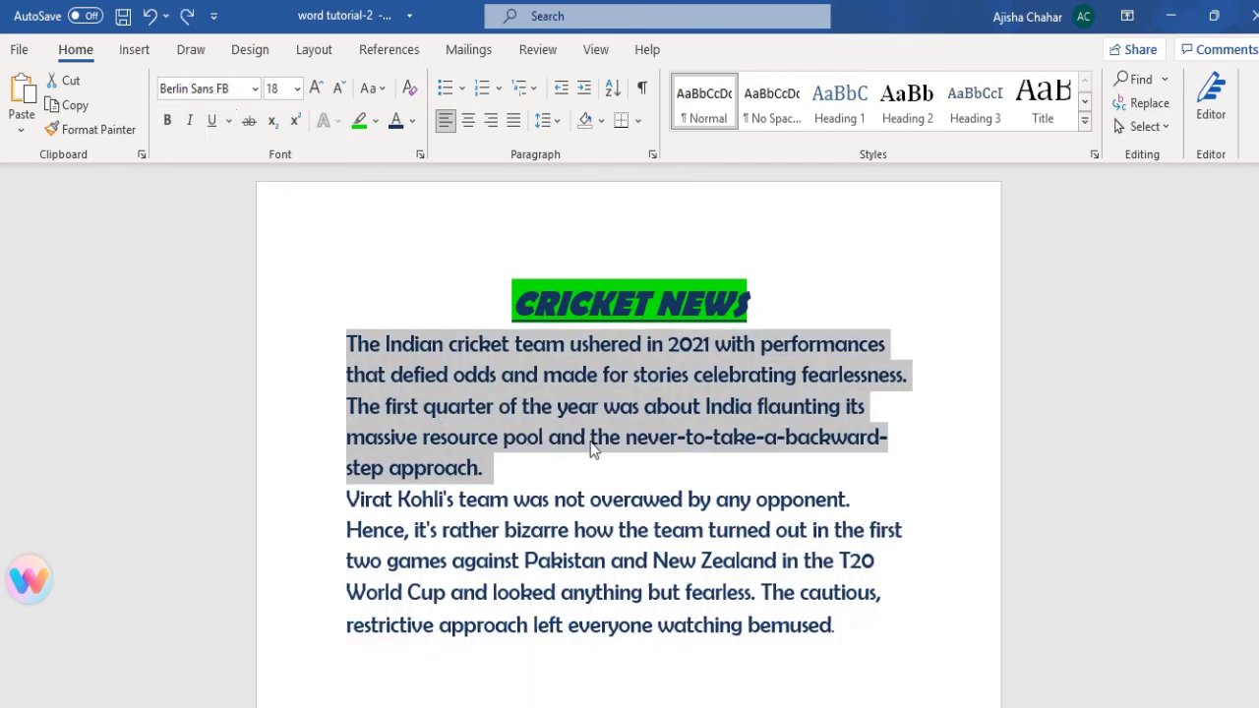
pyautogui.click(536, 477)
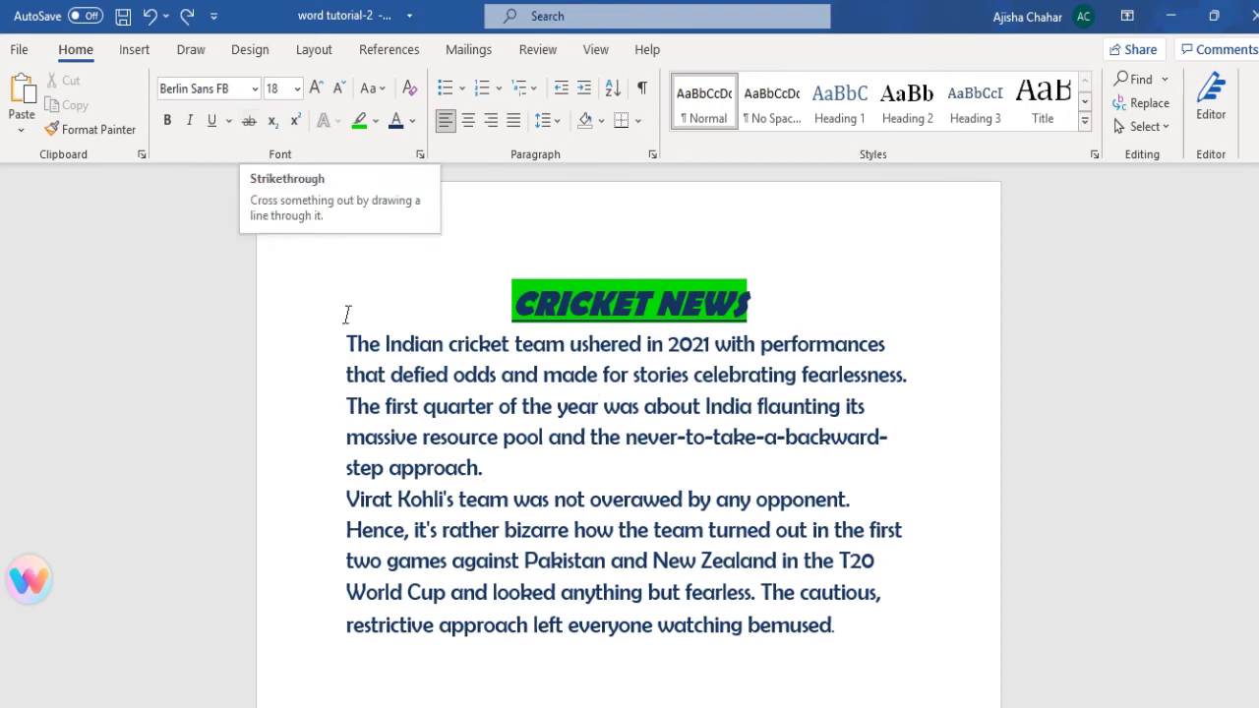
# Step: Apply strikethrough to "The Indian cricket team ushered in 2021" in the first paragraph, and undo it
pyautogui.moveTo(347, 343); pyautogui.dragTo(712, 343)
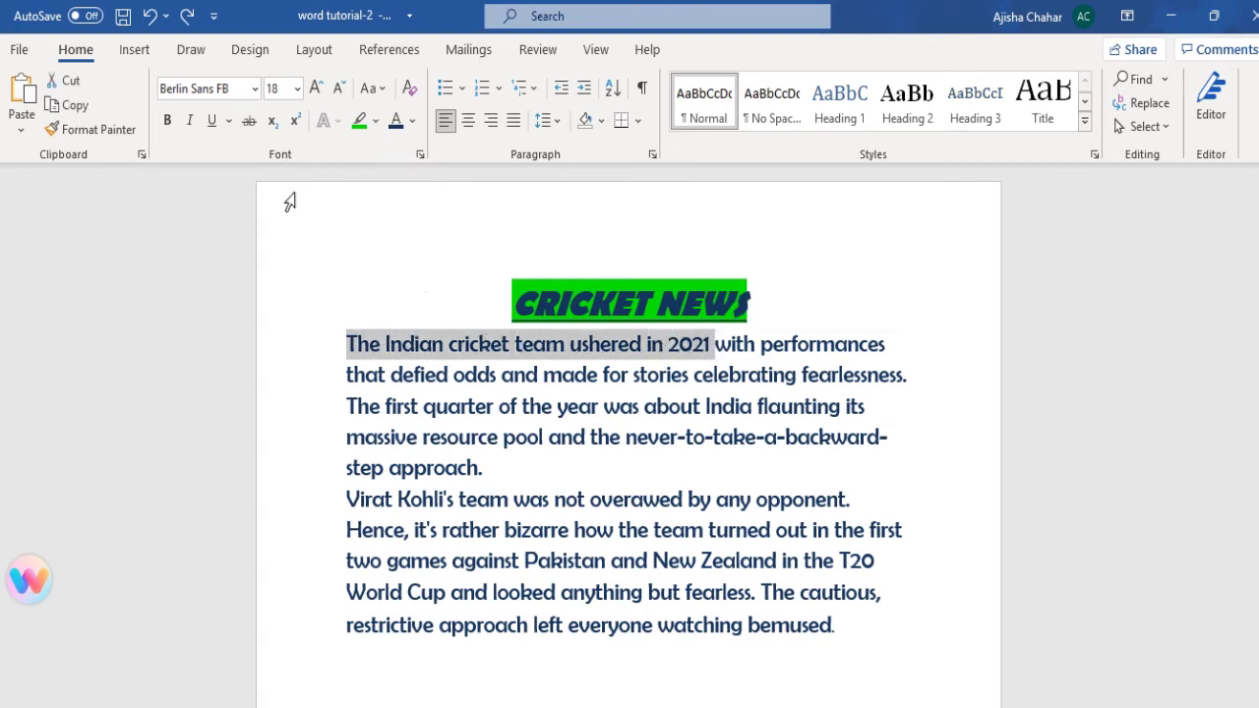
pyautogui.click(250, 122)
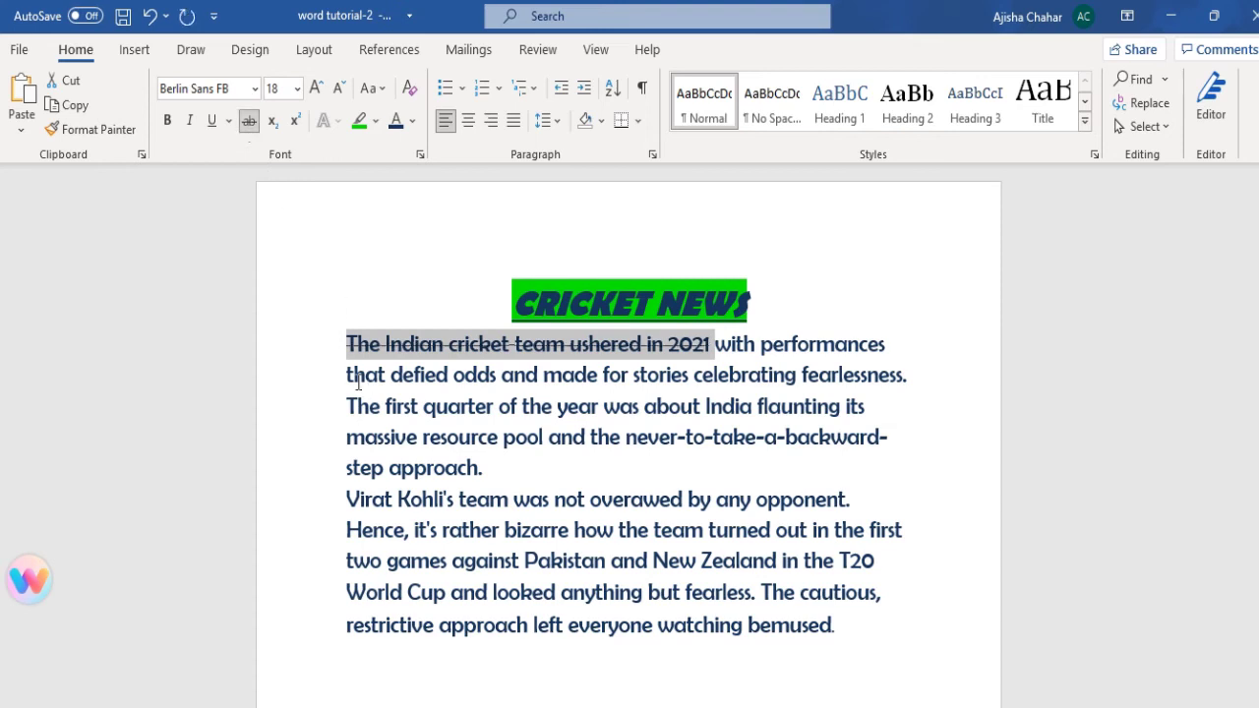
pyautogui.click(413, 373)
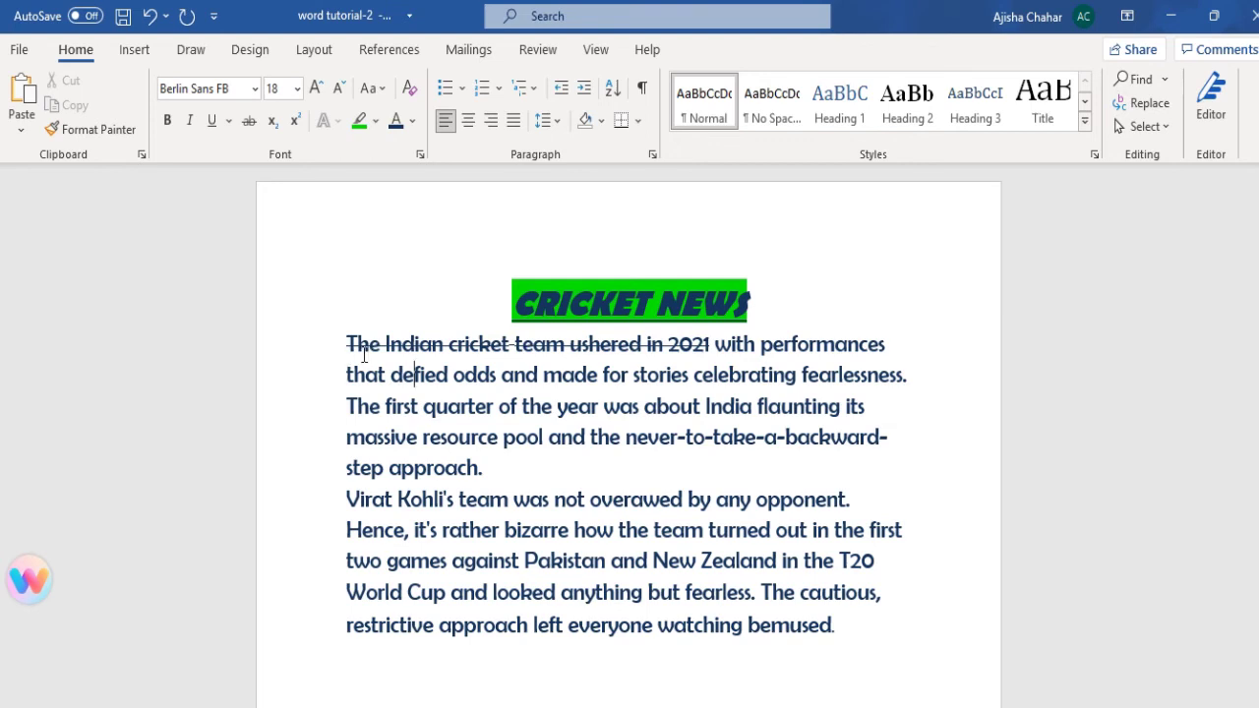
pyautogui.hotkey('ctrl', 'z')
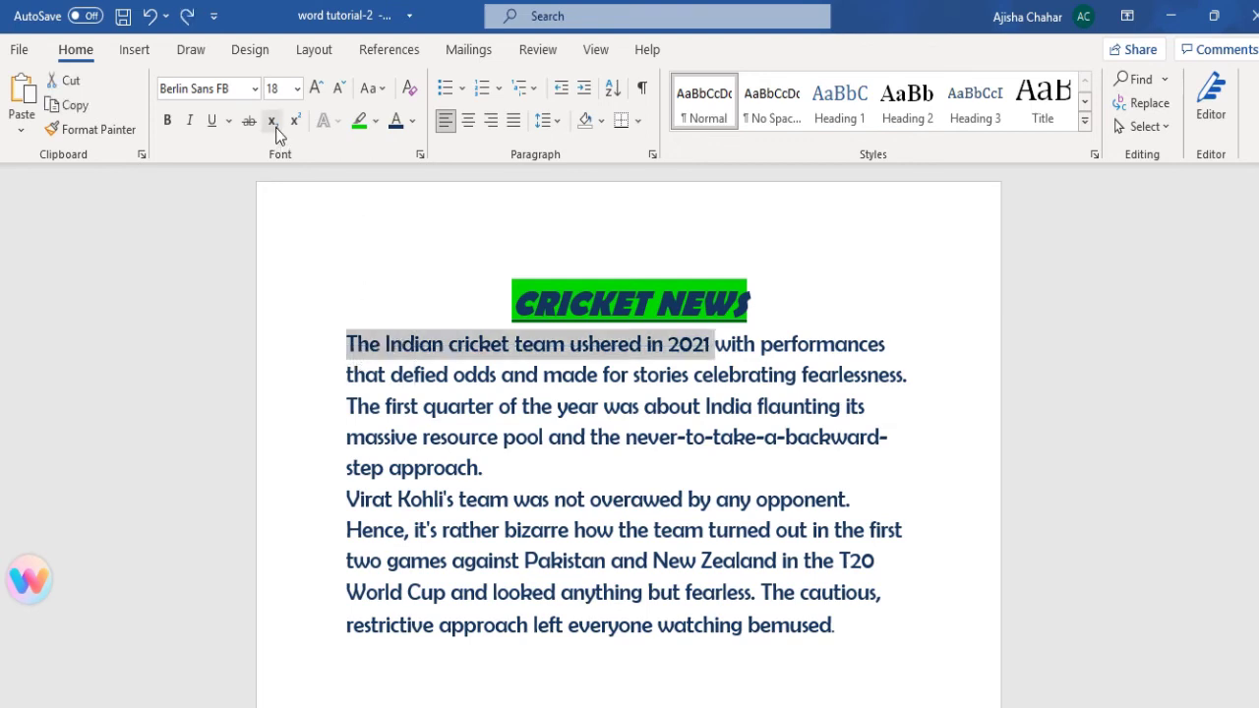
pyautogui.click(401, 373)
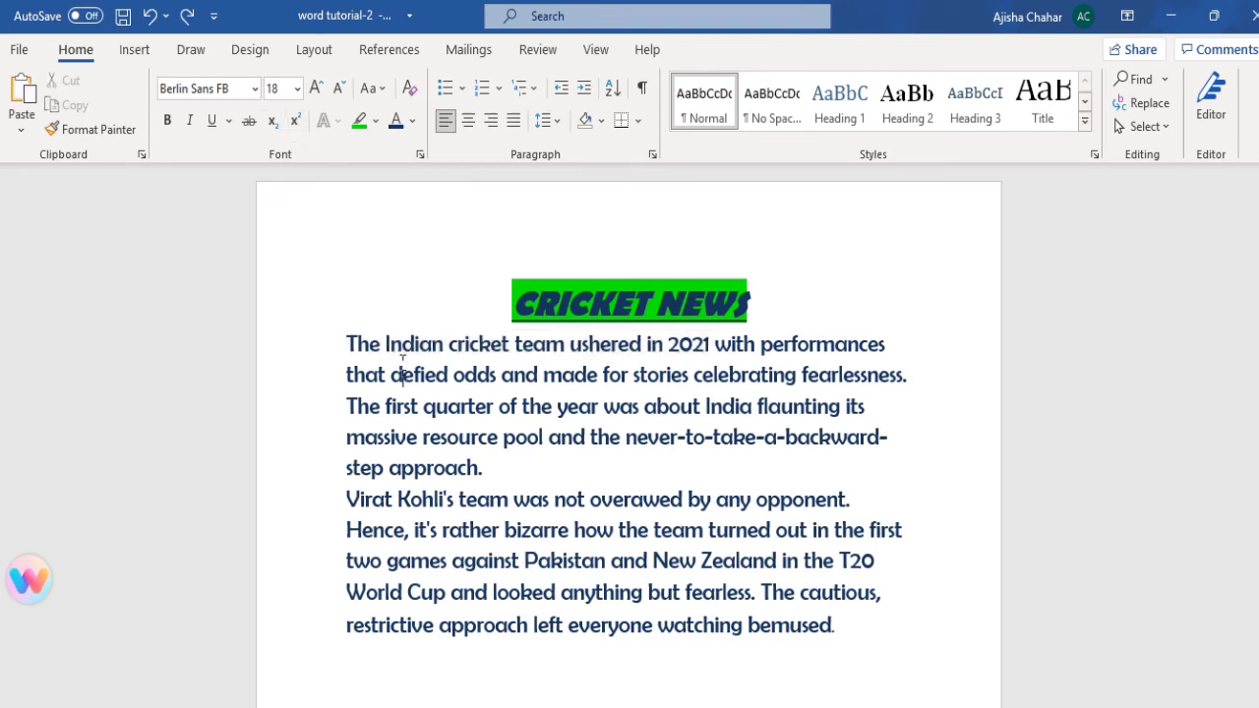
# Step: Make the digits "21" of the year 2021 in the first paragraph superscript
pyautogui.doubleClick(683, 343)
pyautogui.click(693, 343)
pyautogui.moveTo(689, 343); pyautogui.dragTo(704, 344)
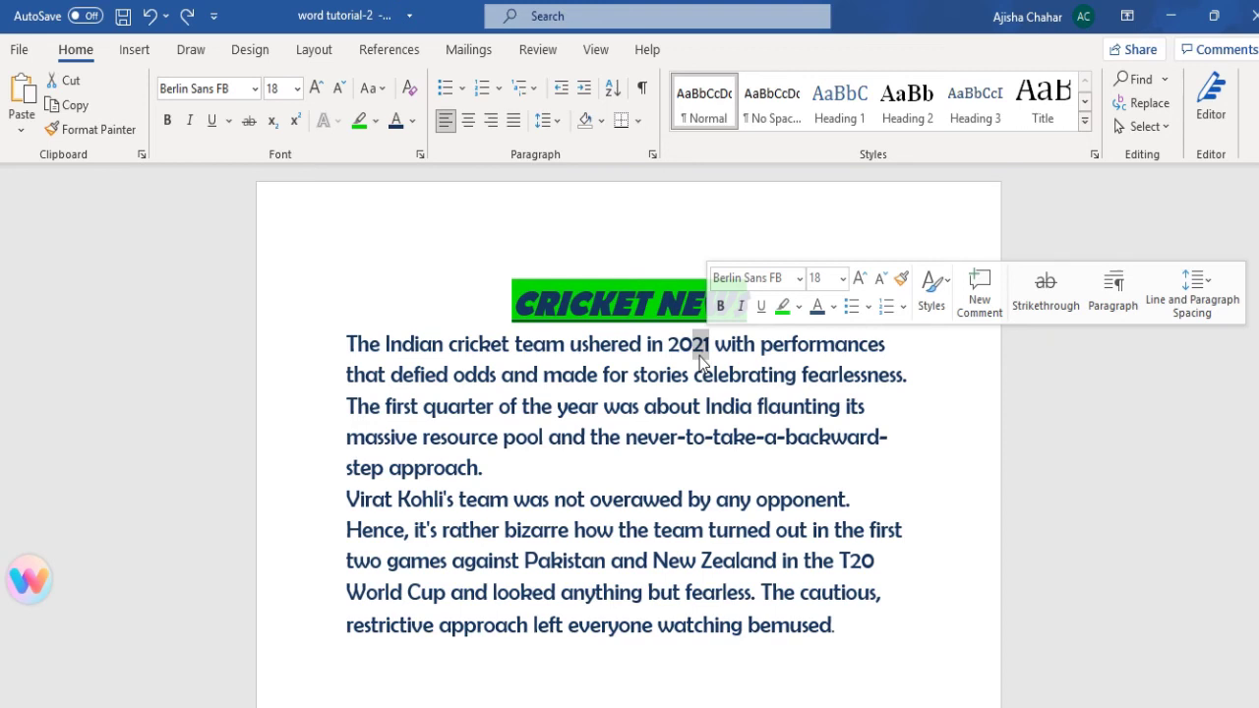
pyautogui.click(295, 120)
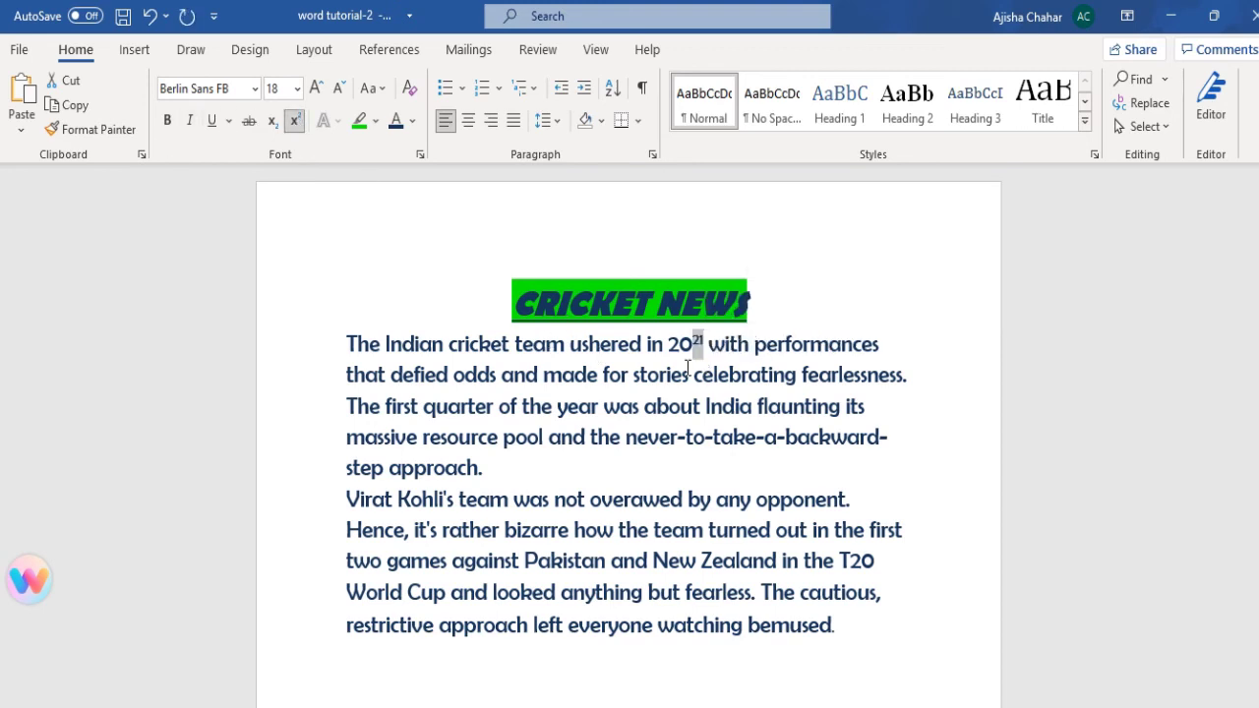
# Step: Make the "0" of 2021 subscript, and restore the year's normal formatting by copying it from "ushered" with Format Painter
pyautogui.moveTo(694, 351); pyautogui.dragTo(678, 351)
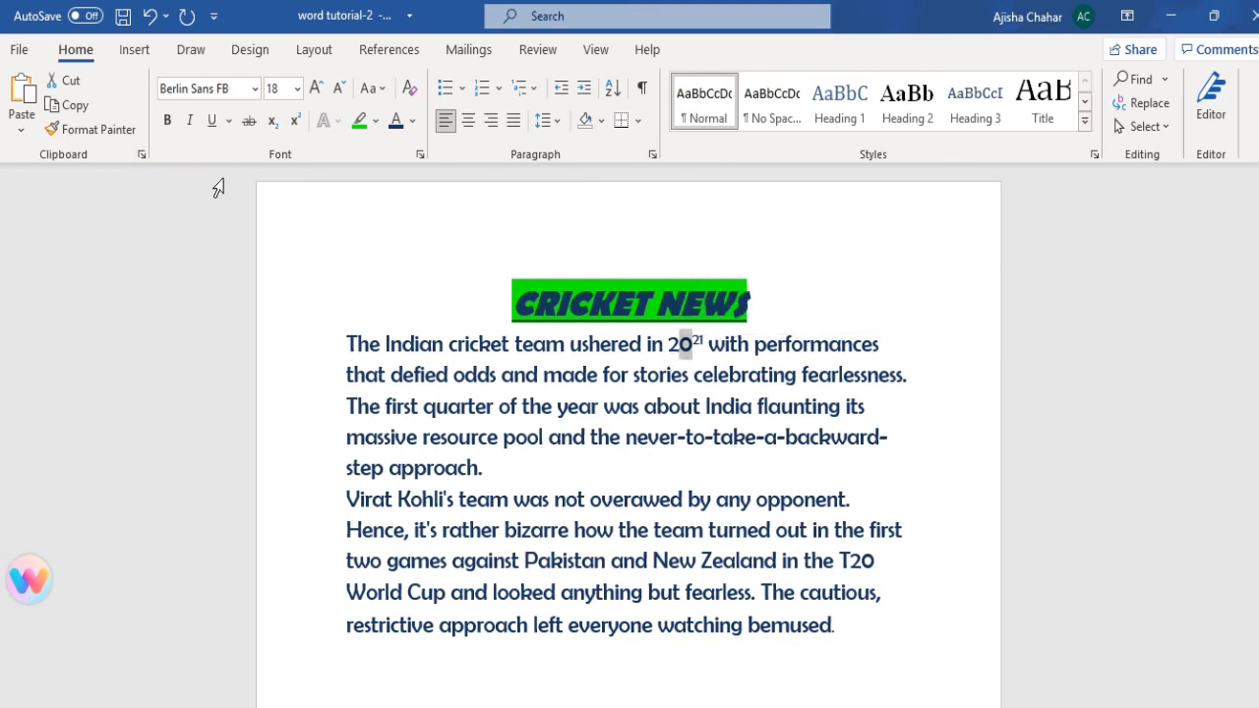
pyautogui.click(272, 120)
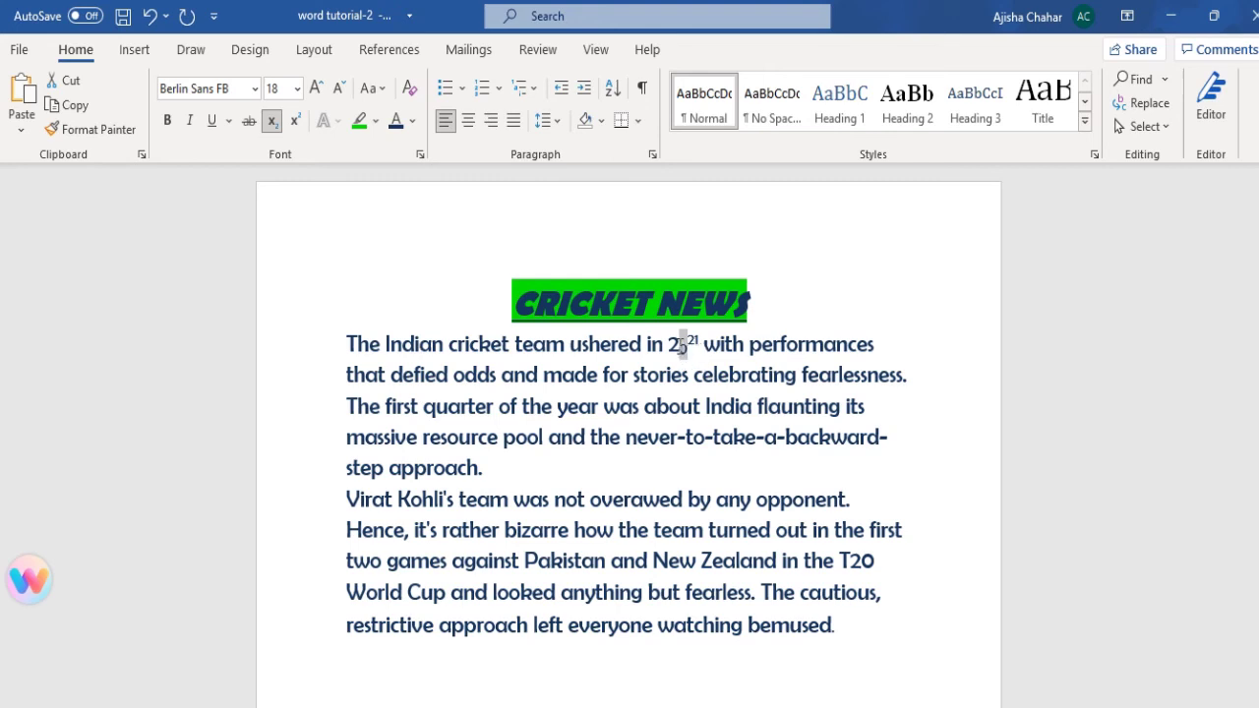
pyautogui.click(689, 346)
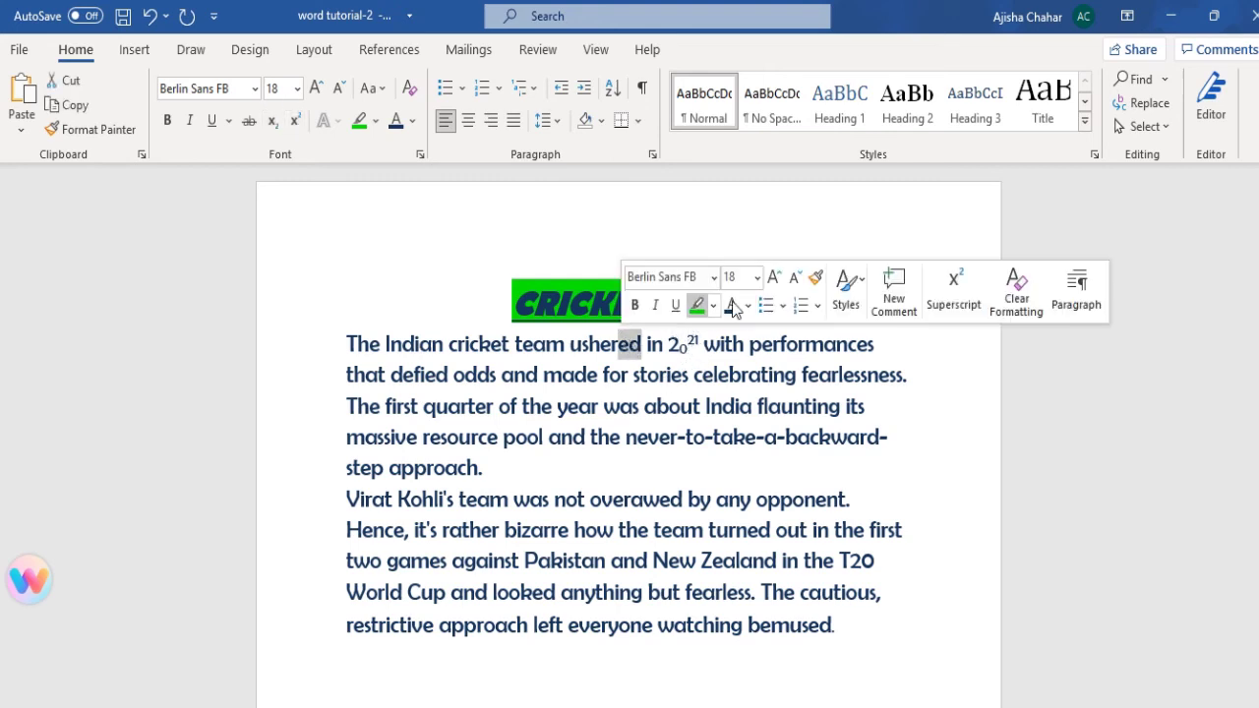
pyautogui.click(815, 277)
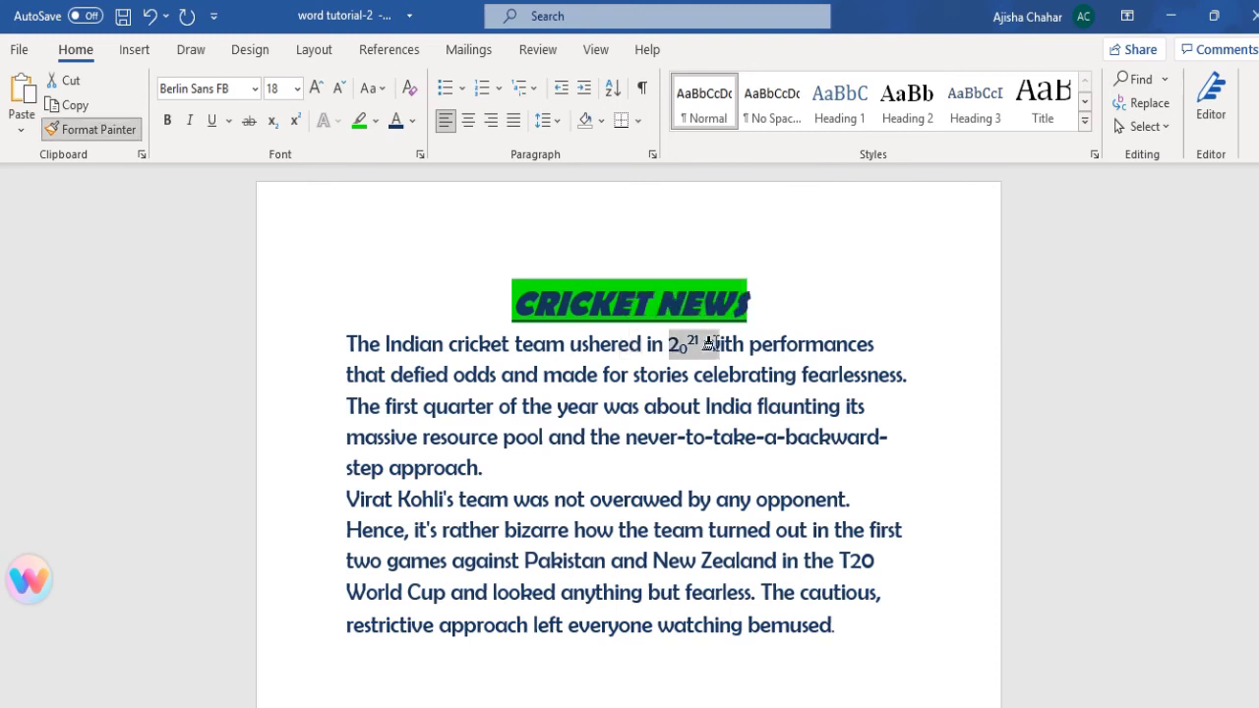
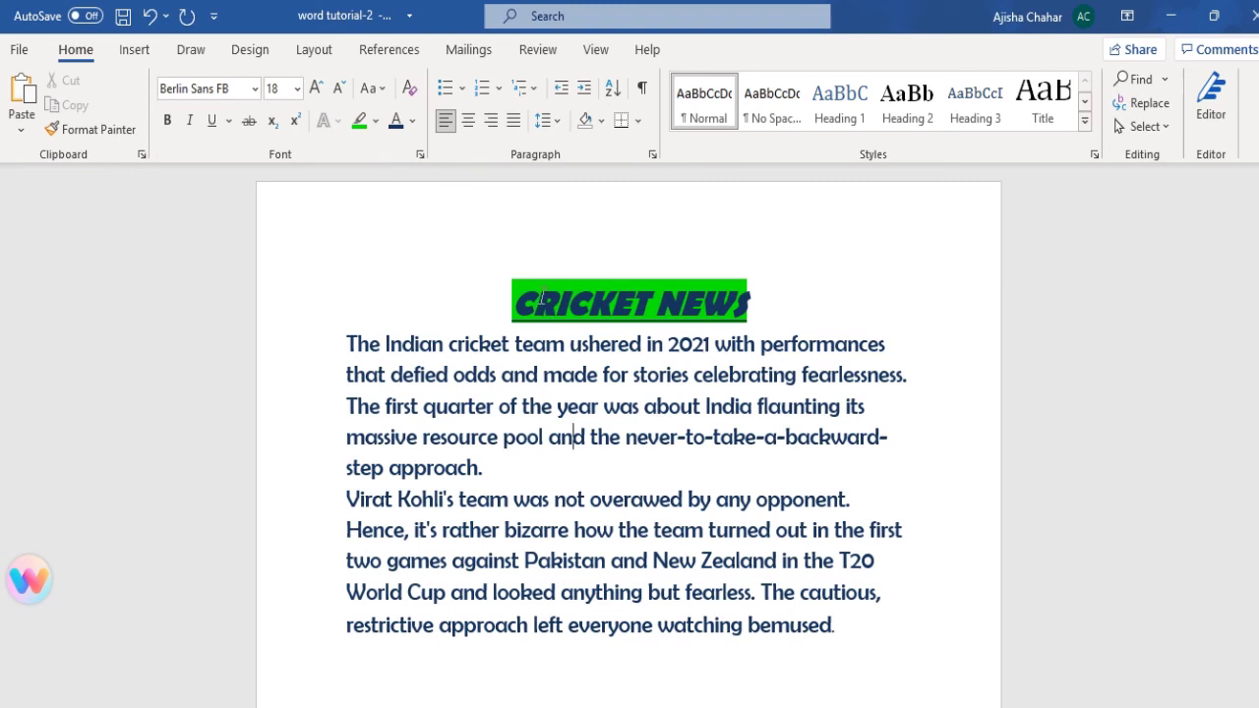
# Step: Examine the title's font, style, size, effects and advanced character spacing options in the Font dialog
pyautogui.doubleClick(638, 278)
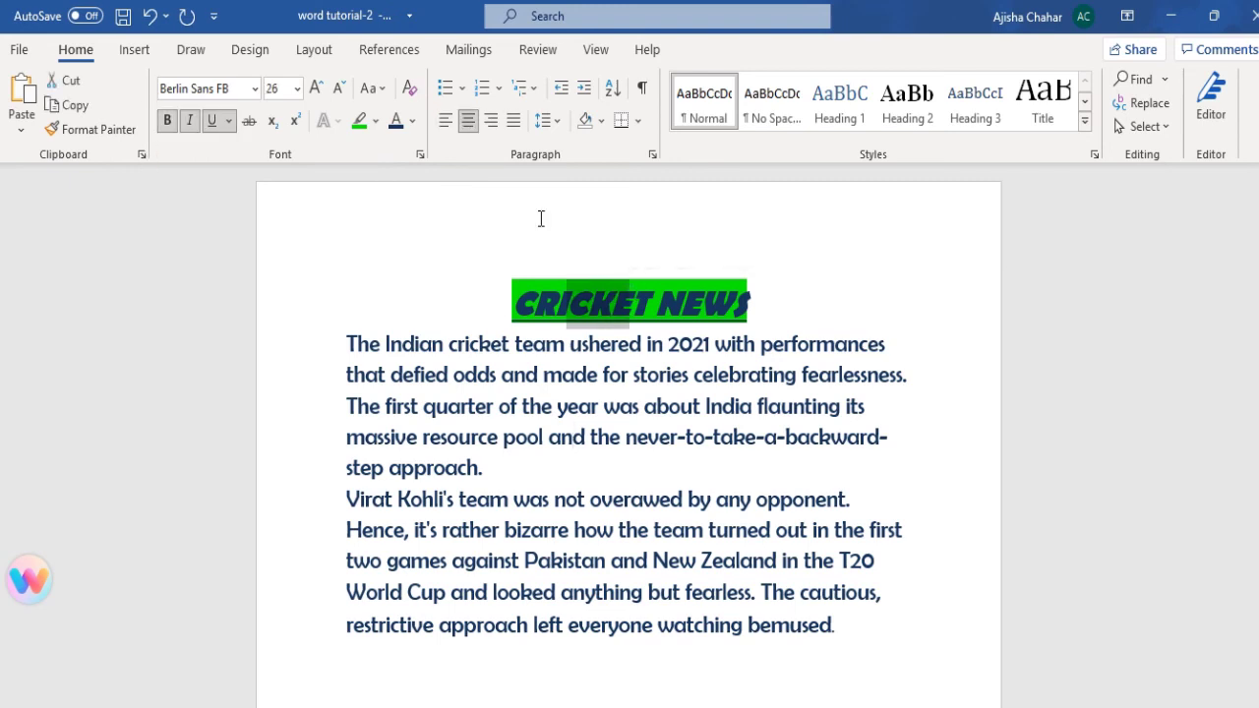
pyautogui.click(600, 346)
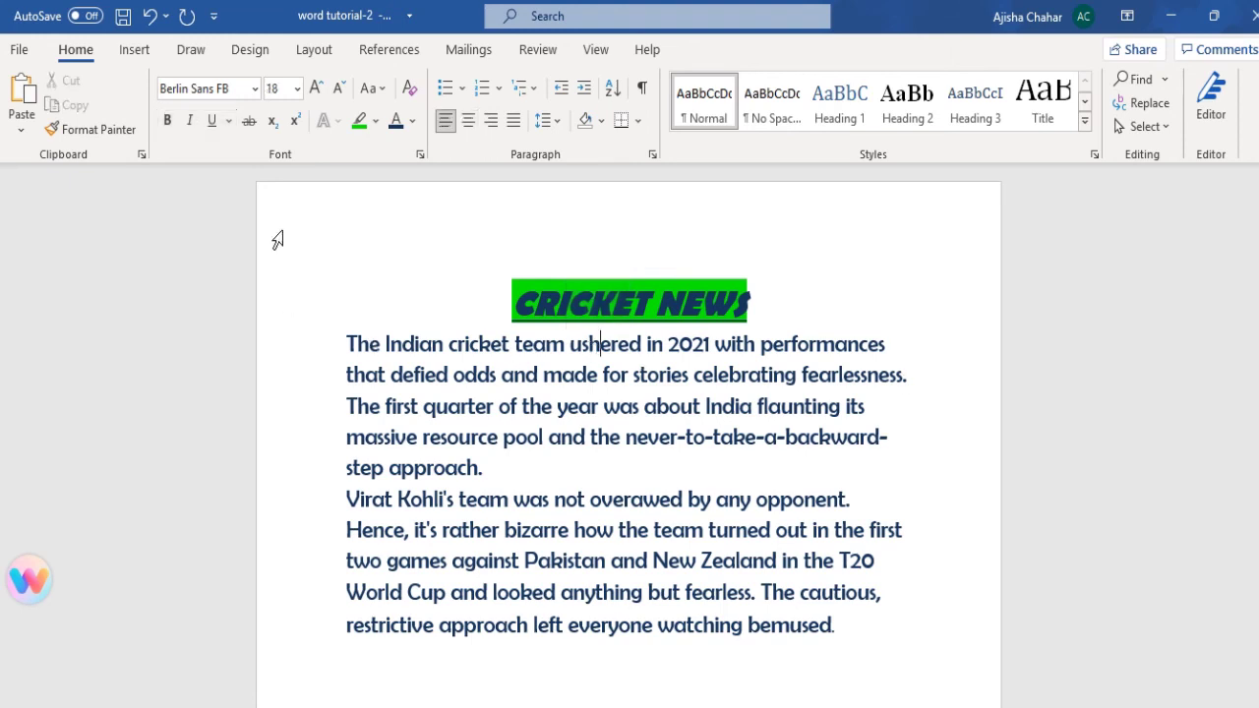
pyautogui.click(399, 312)
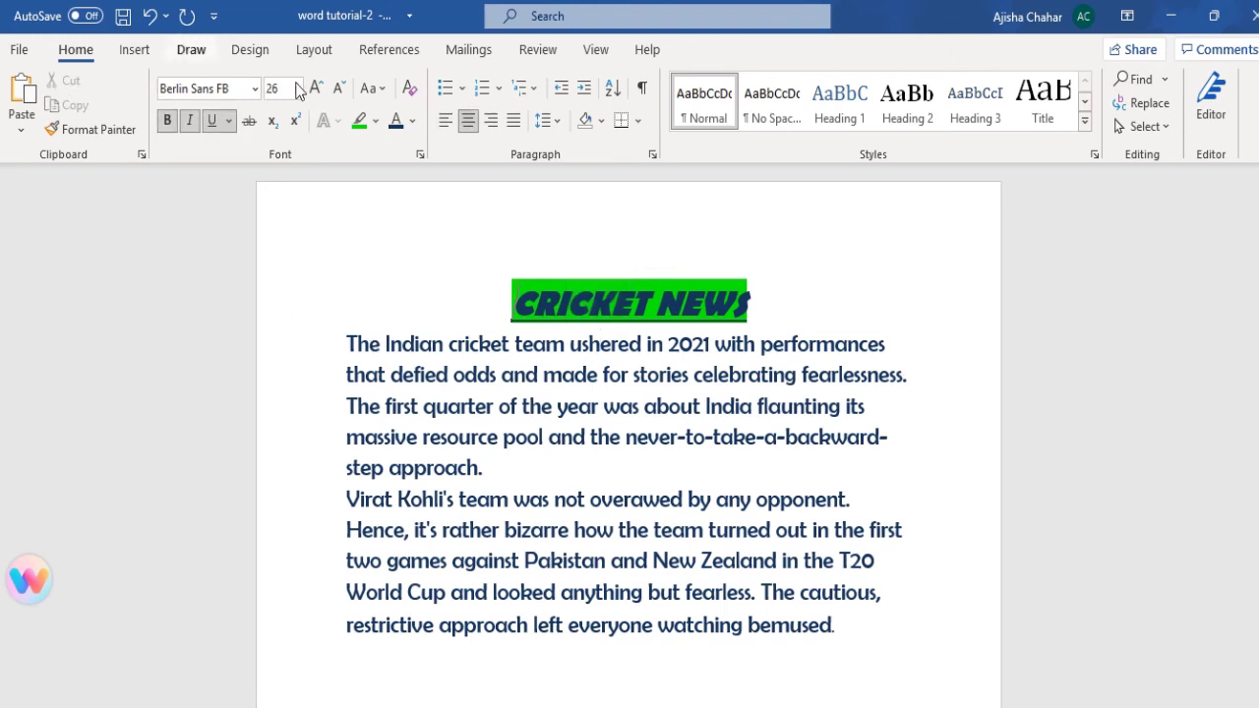
pyautogui.click(419, 155)
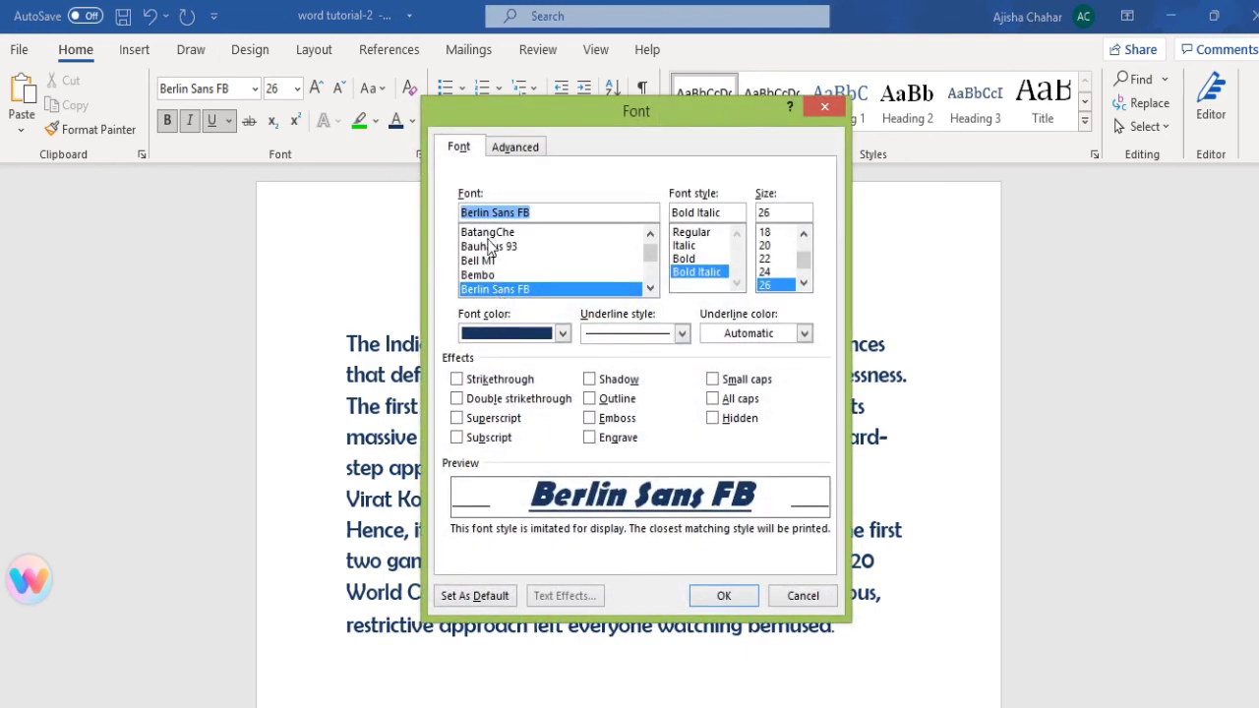
pyautogui.click(649, 287)
pyautogui.click(649, 287)
pyautogui.click(649, 287)
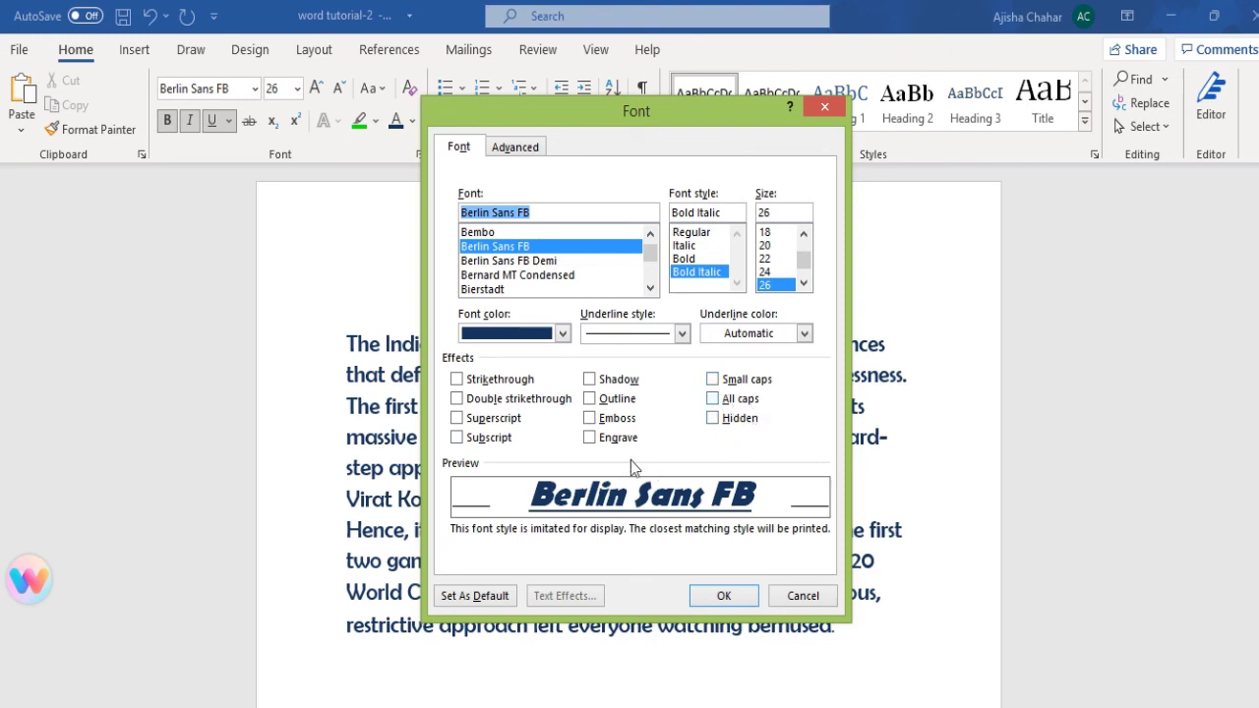
pyautogui.click(511, 148)
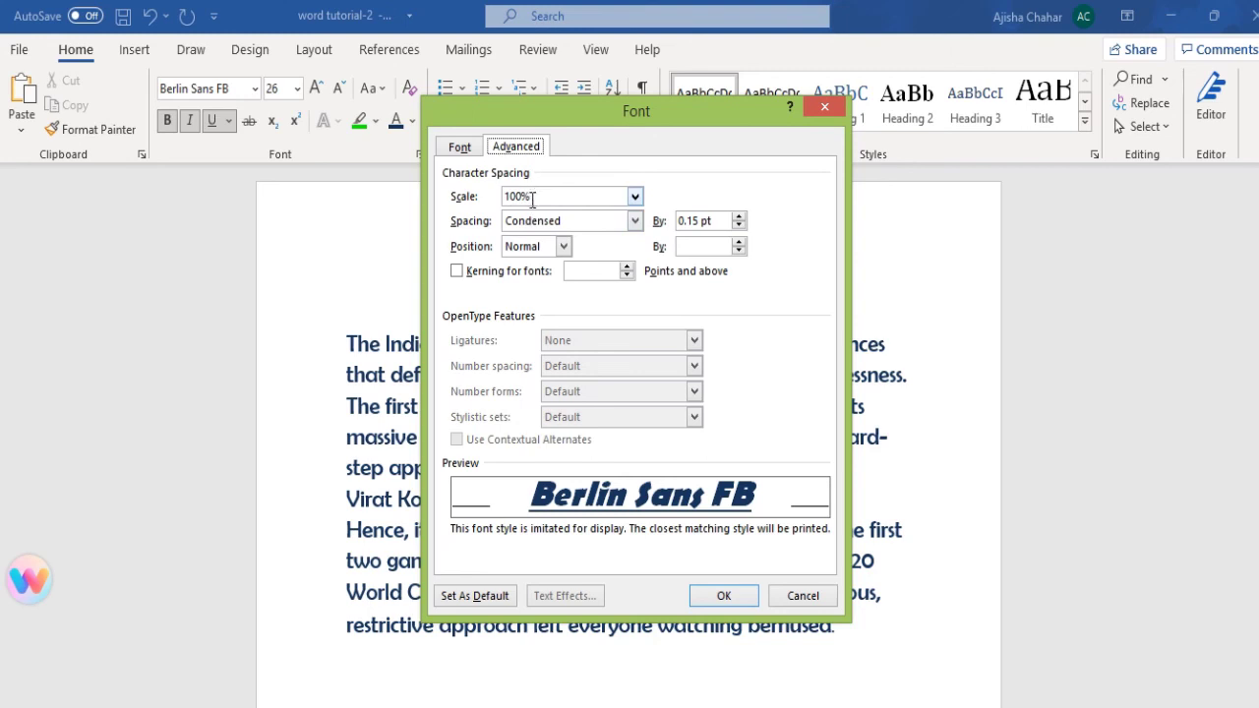
pyautogui.click(724, 595)
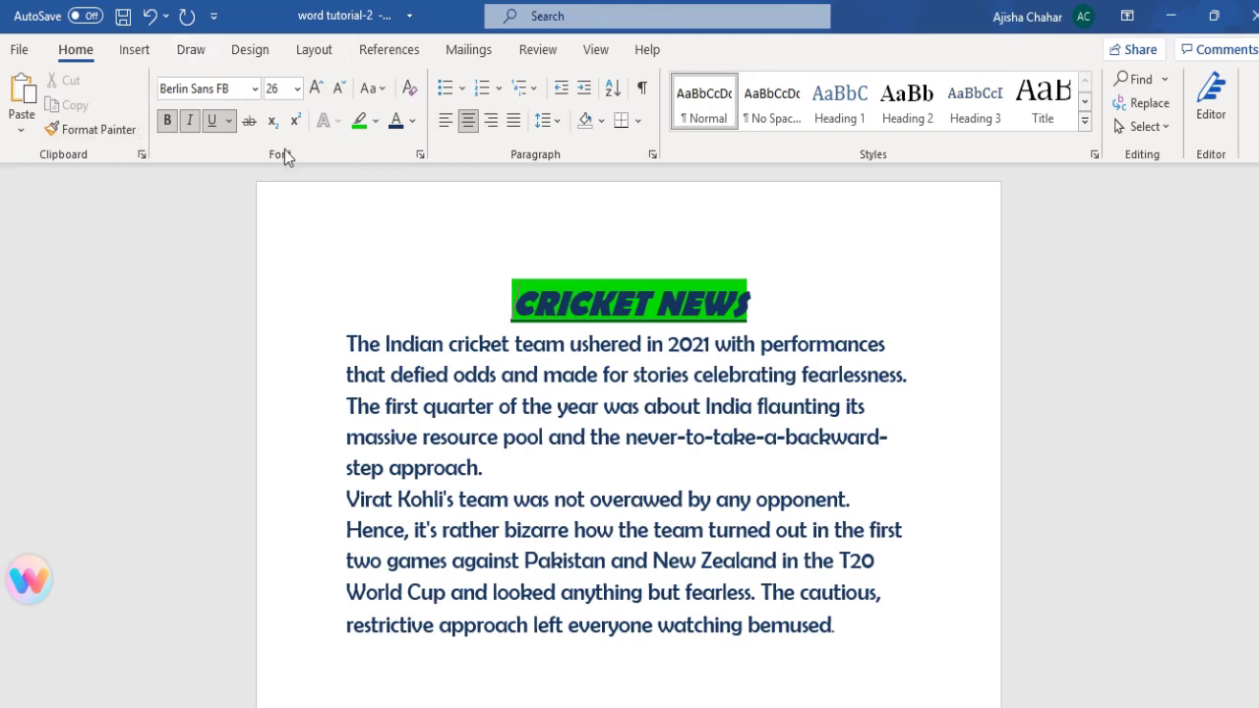
# Step: Try to set the title's font style to Bold through the Font dialog
pyautogui.click(421, 155)
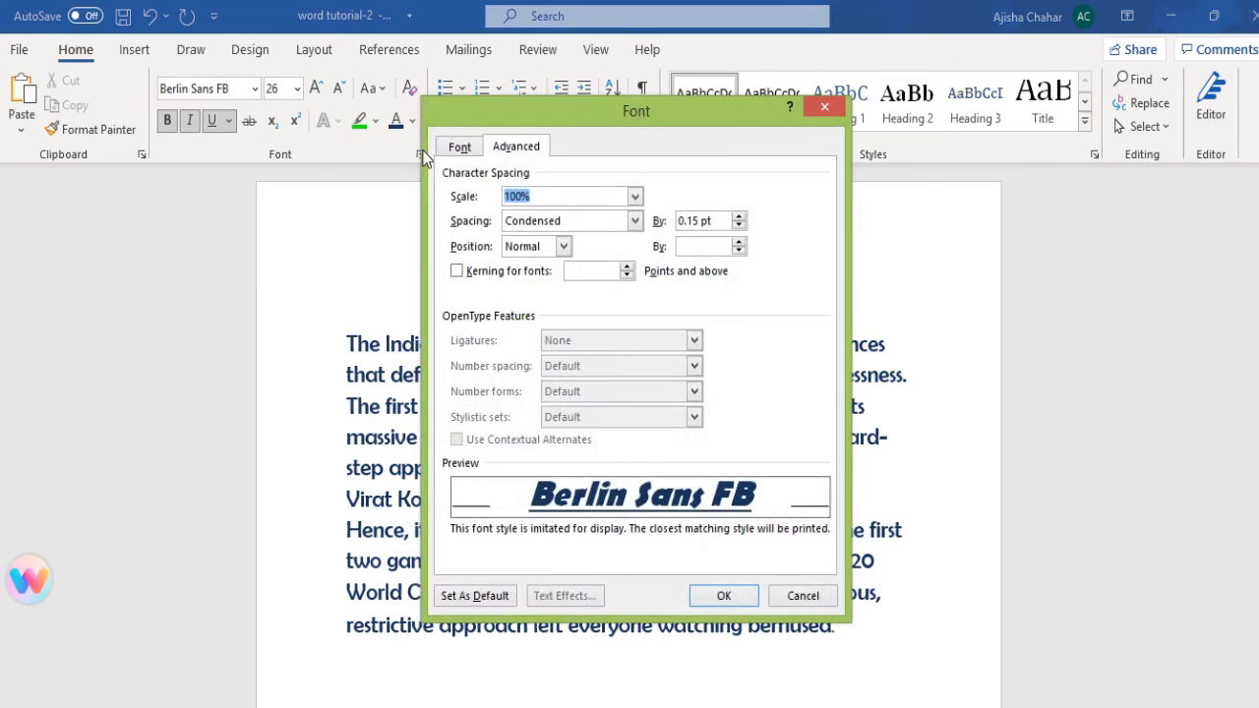
pyautogui.click(460, 146)
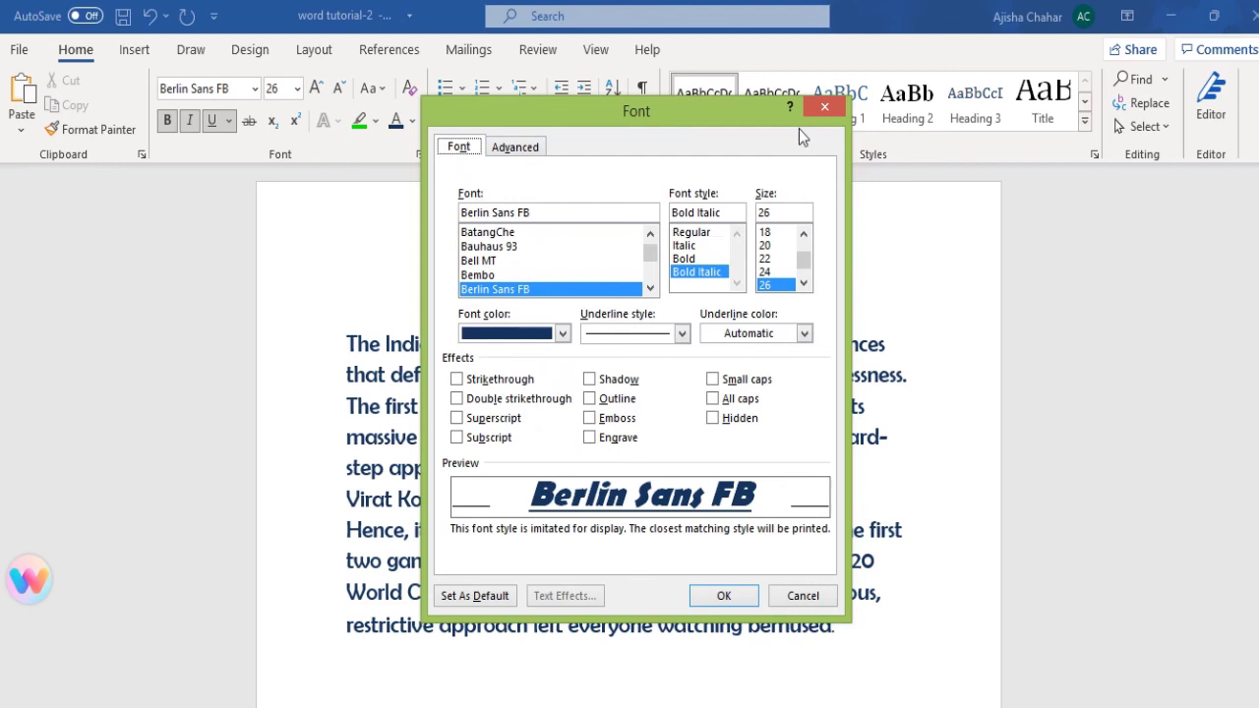
pyautogui.click(687, 260)
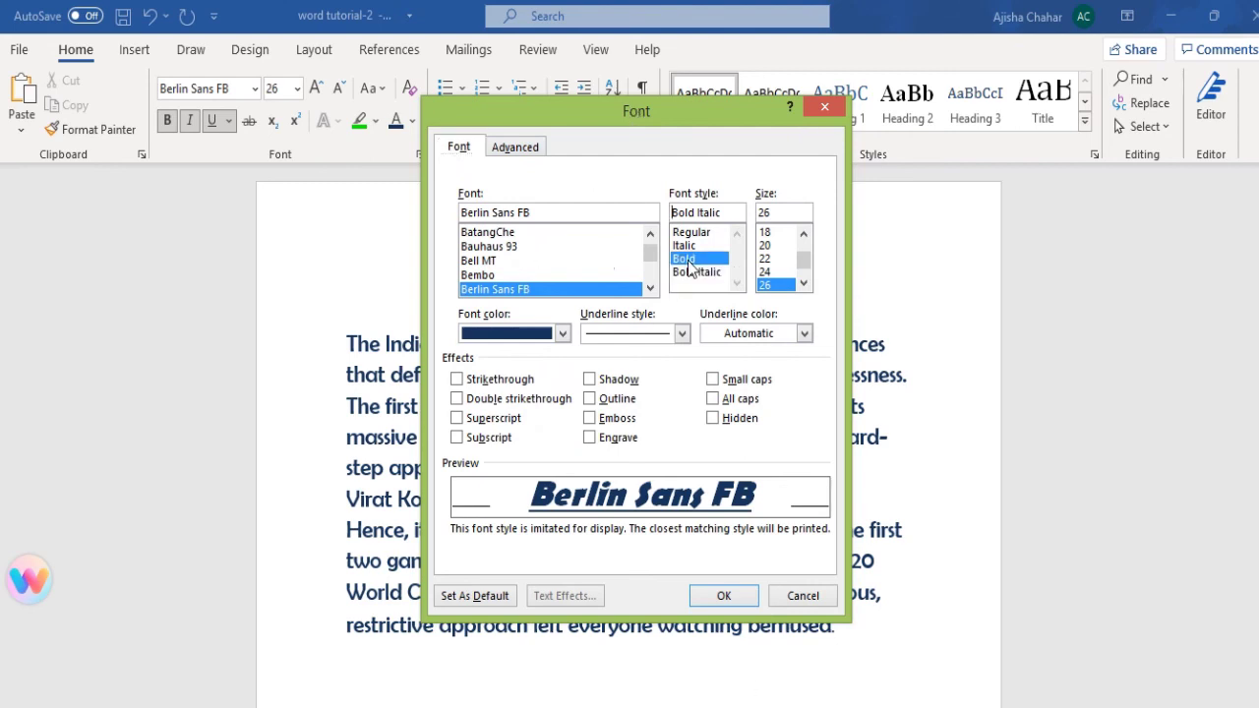
pyautogui.click(724, 596)
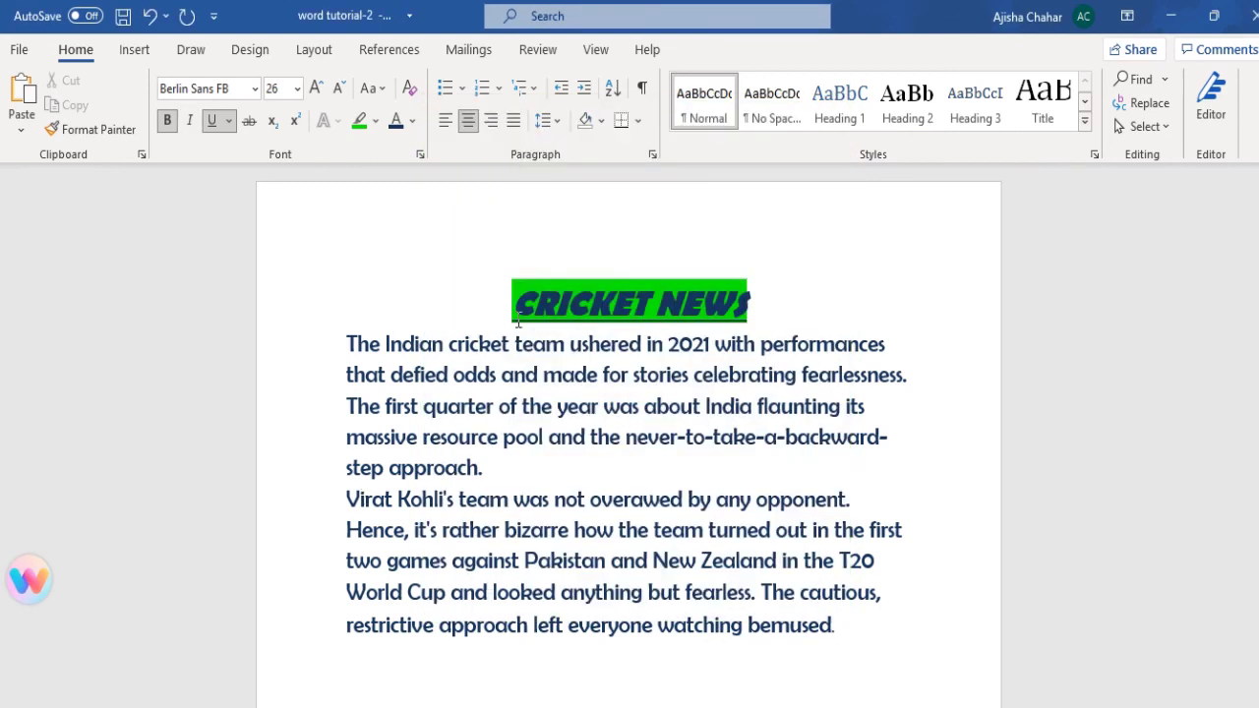
pyautogui.click(525, 393)
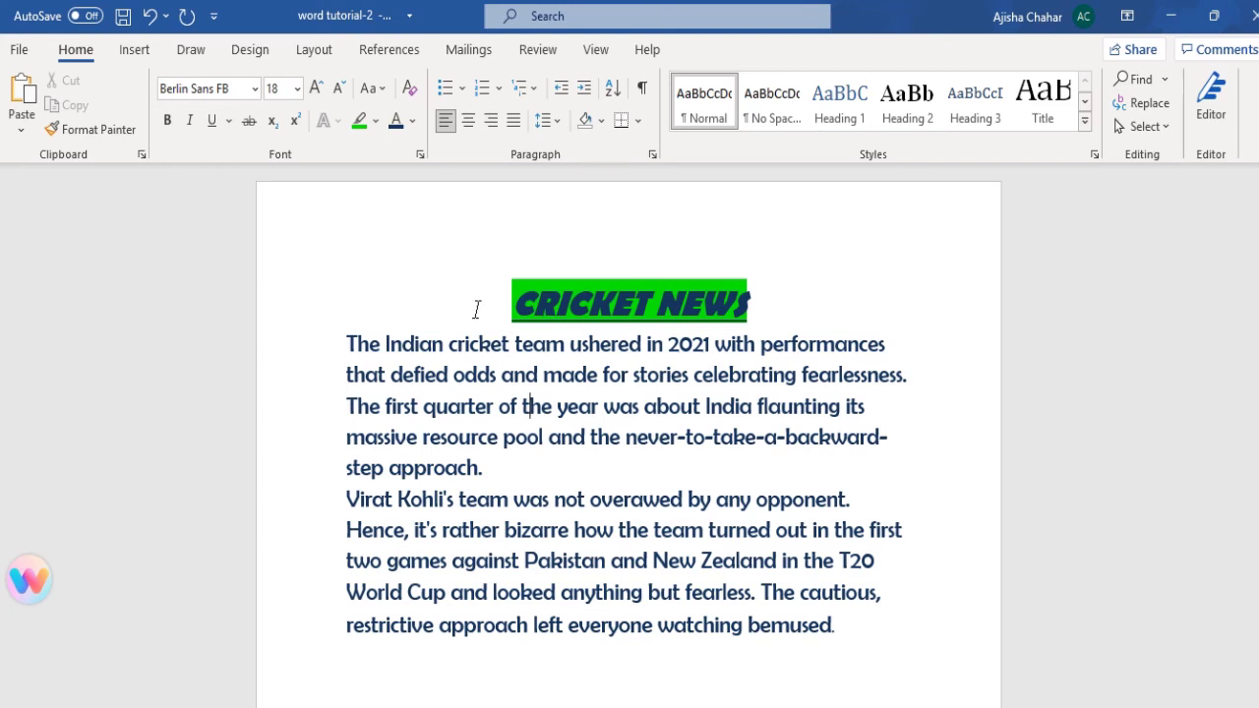